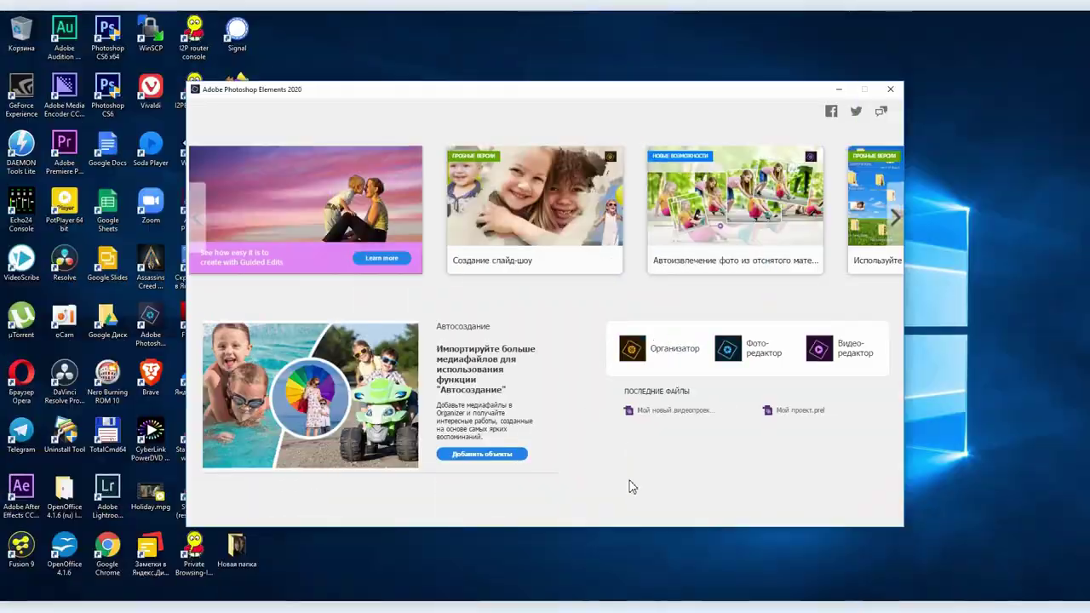
- Launch the Фото-редактор (Photo Editor) from the Photoshop Elements welcome screen
click(761, 352)
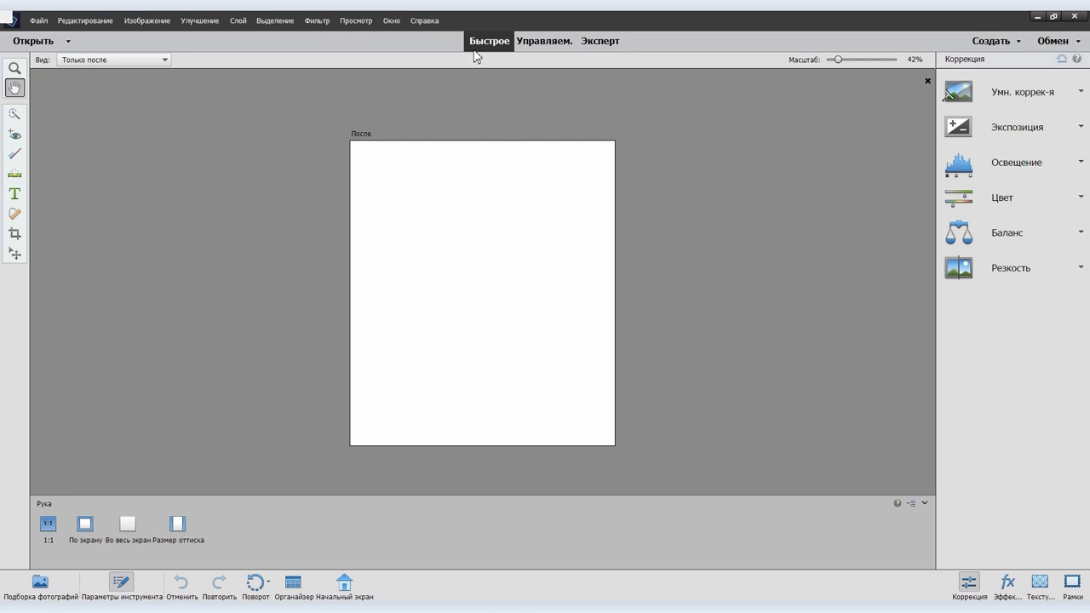
- Switch the blank document's editor to Expert (Эксперт) mode
click(600, 40)
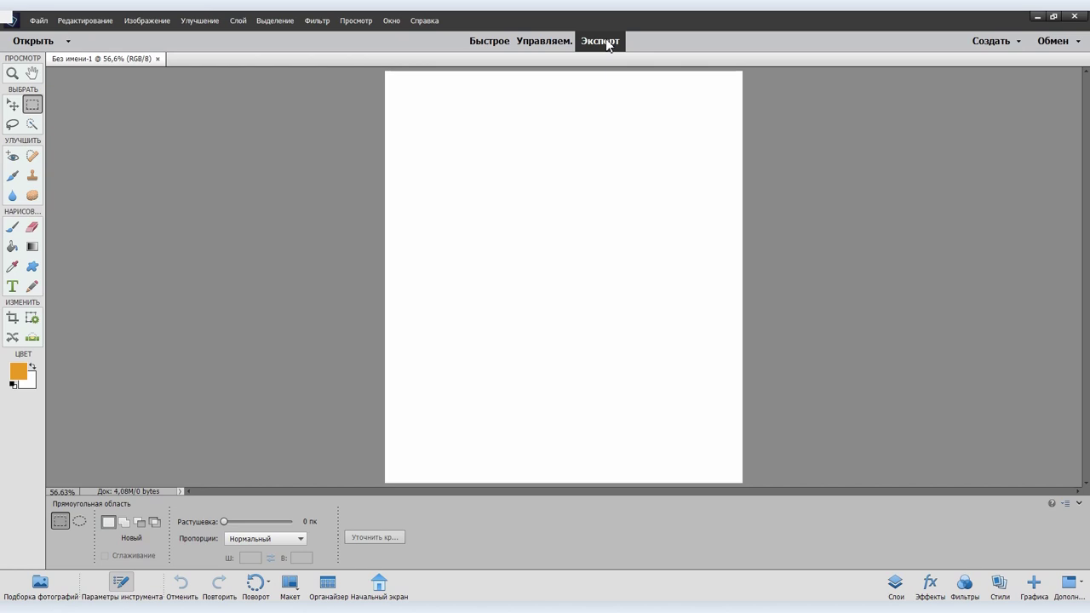
- Find GOPR0796.JPG in the Море 2019 folder via Total Commander and open it in Photoshop Elements
key(alt+Tab)
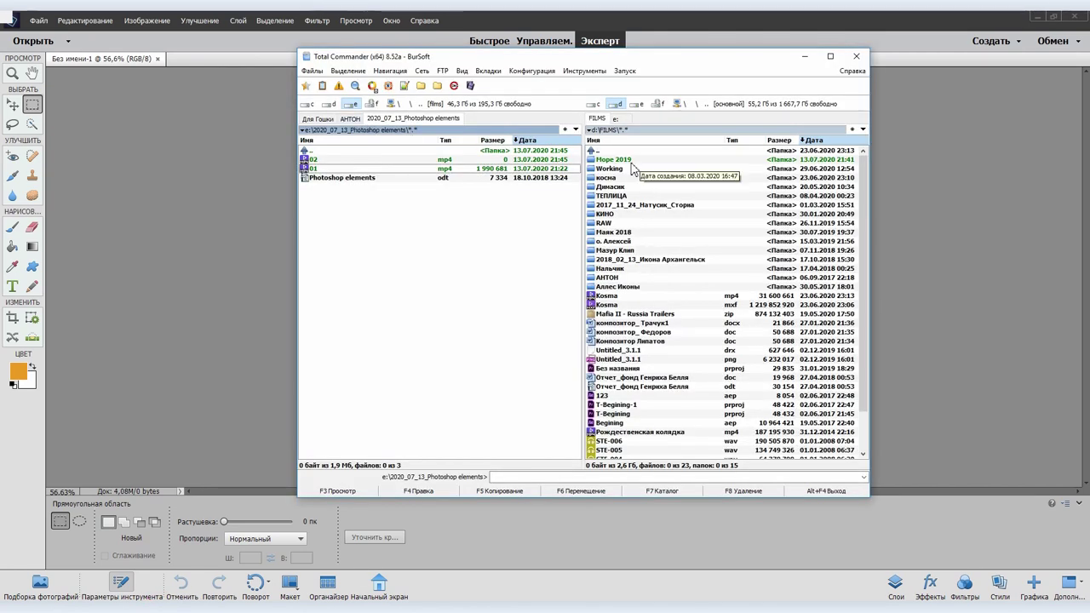
double_click(613, 159)
scroll(632, 236, down, 5)
double_click(616, 286)
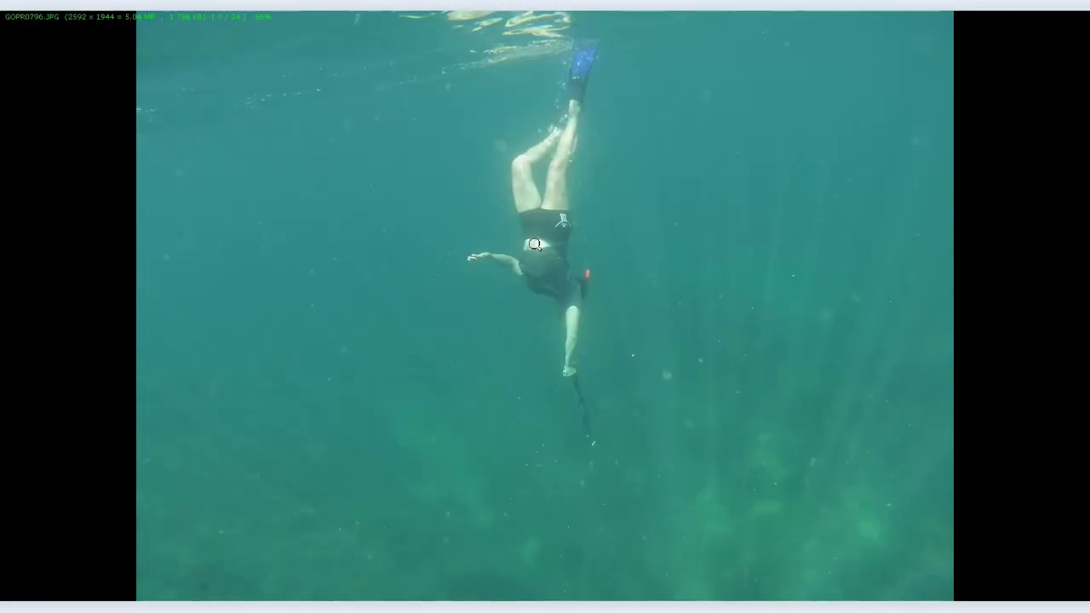
mouse_move(1045, 21)
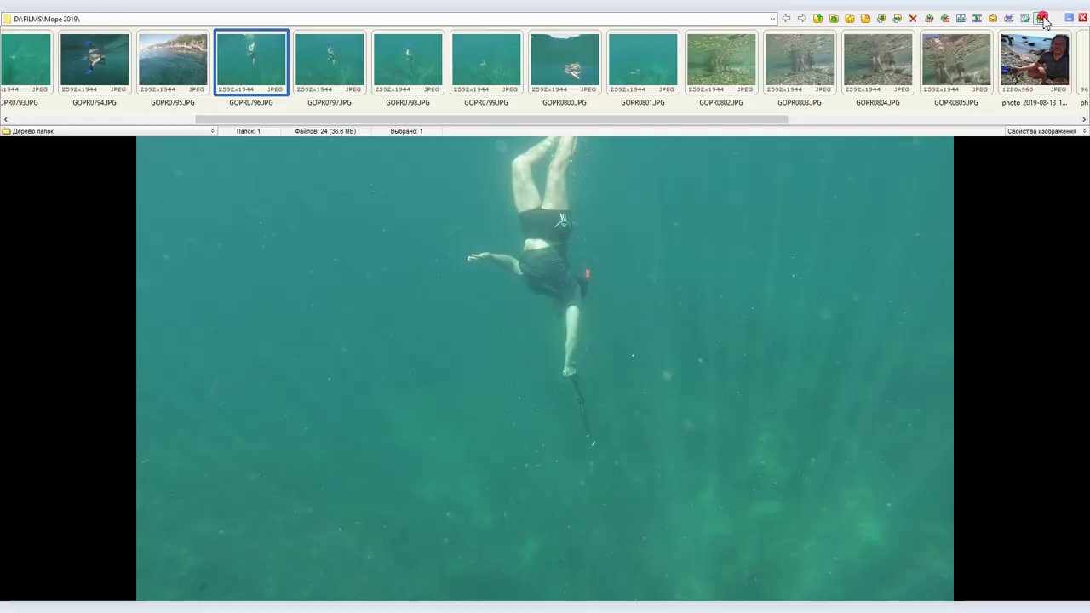
click(1043, 18)
mouse_move(728, 200)
mouse_down()
mouse_move(191, 365)
mouse_move(190, 342)
mouse_up()
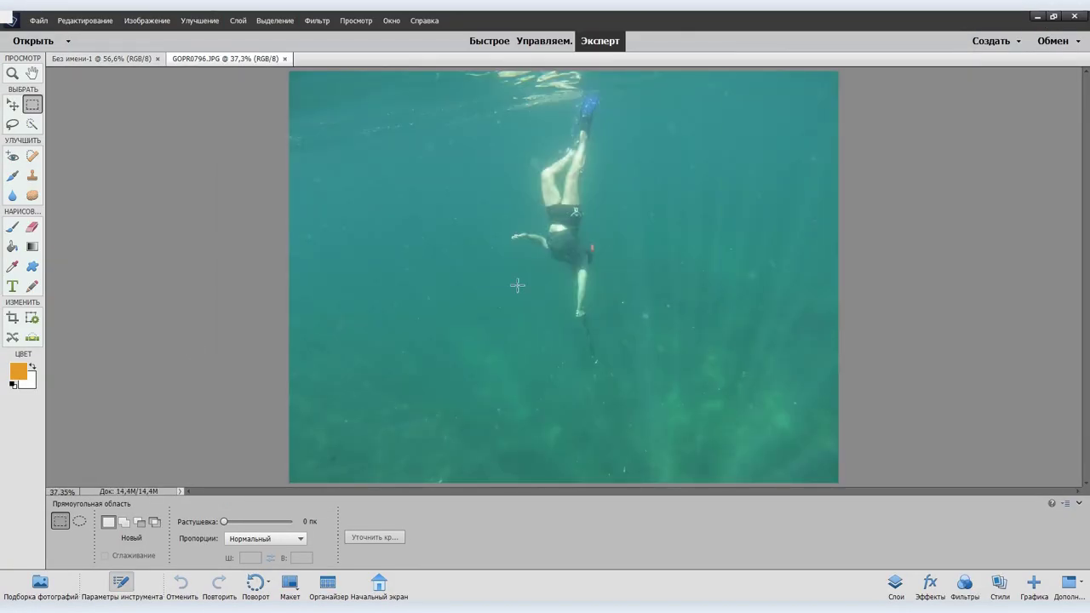
- Marquee-select a tall rectangle of the photo around the diver
scroll(517, 285, down, 2)
scroll(529, 304, down, 2)
scroll(529, 304, up, 3)
scroll(528, 301, down, 1)
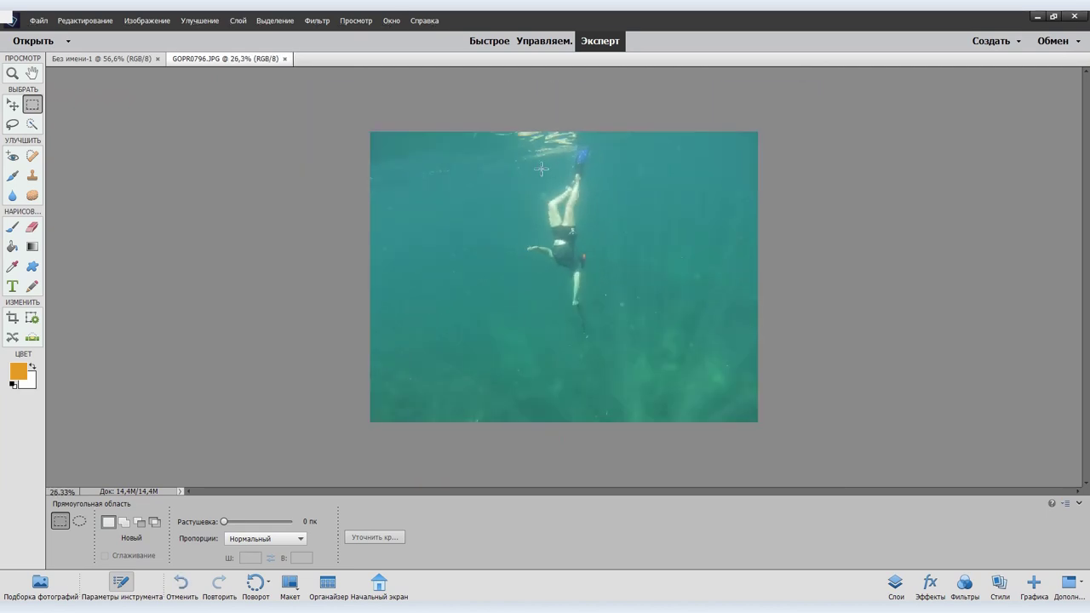
drag(458, 135, 662, 365)
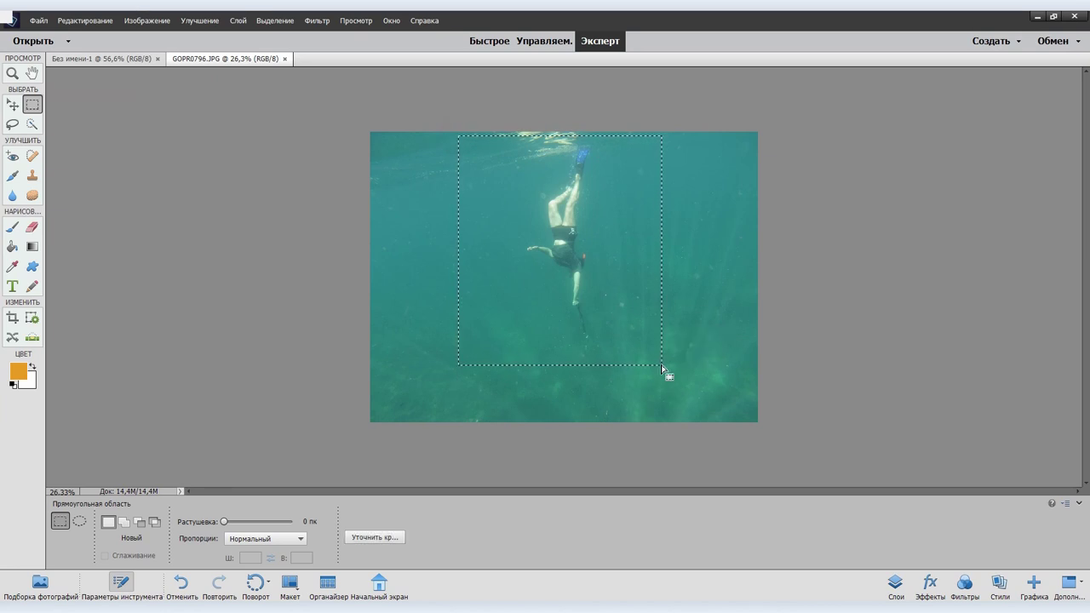
- Copy the selected diver area from Задний план onto a new layer, Слой 1
click(906, 593)
click(945, 59)
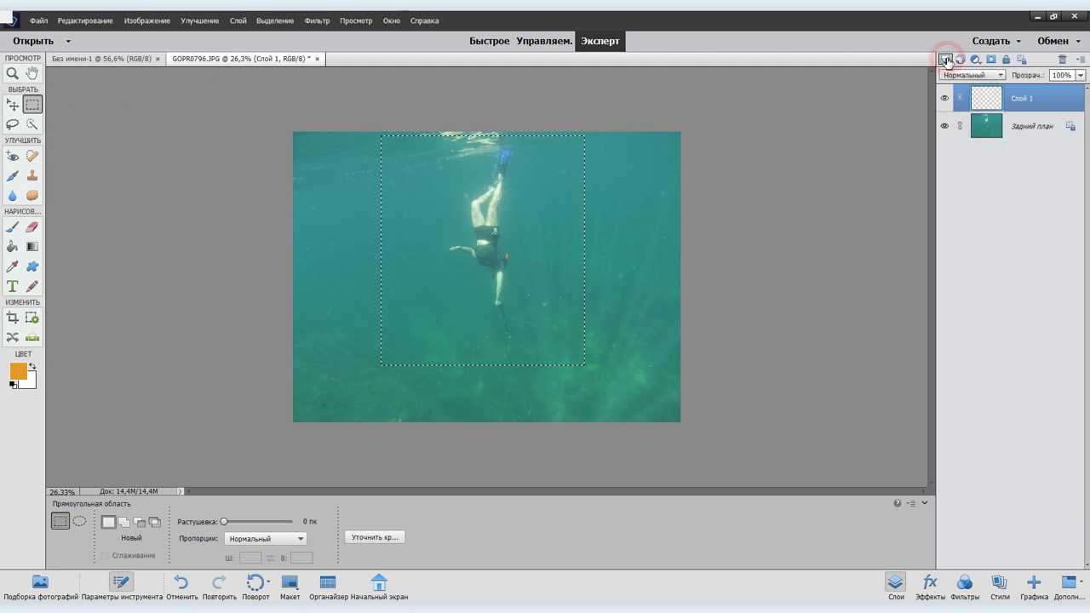
click(988, 133)
key(ctrl+c)
click(1056, 103)
key(ctrl+v)
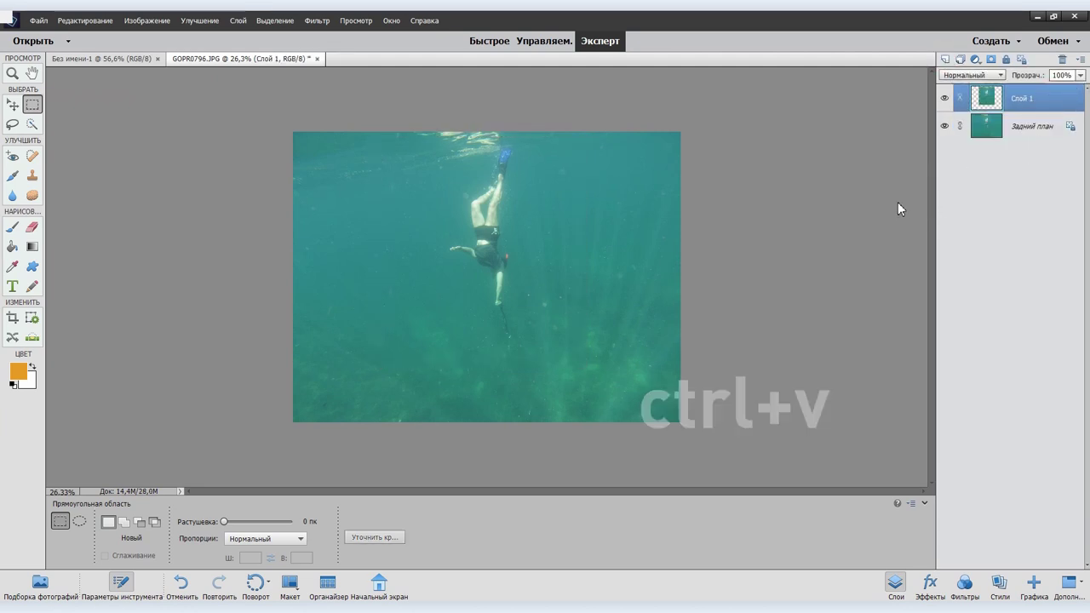
click(13, 104)
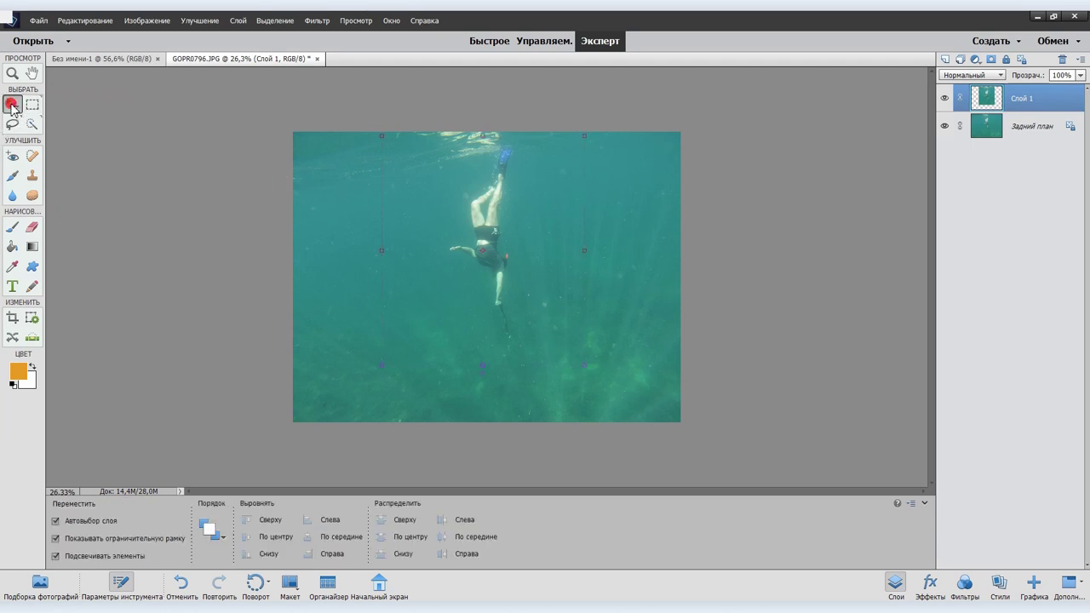
drag(462, 171, 469, 183)
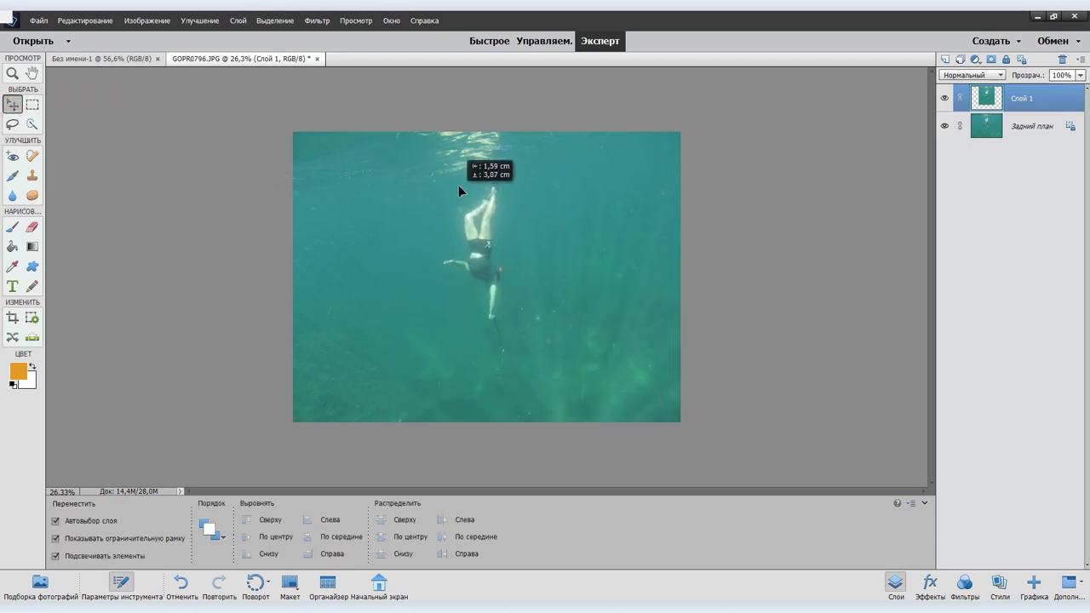
key(ctrl+z)
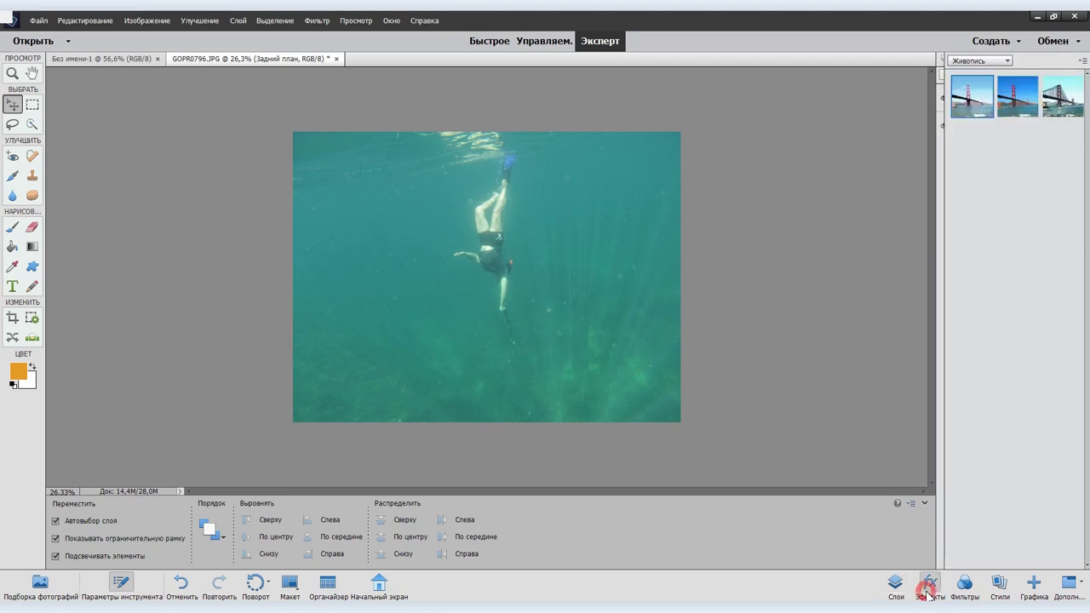
- Replace the background layer with the blue textured backdrop from Графика > Фоны
click(928, 588)
click(1003, 62)
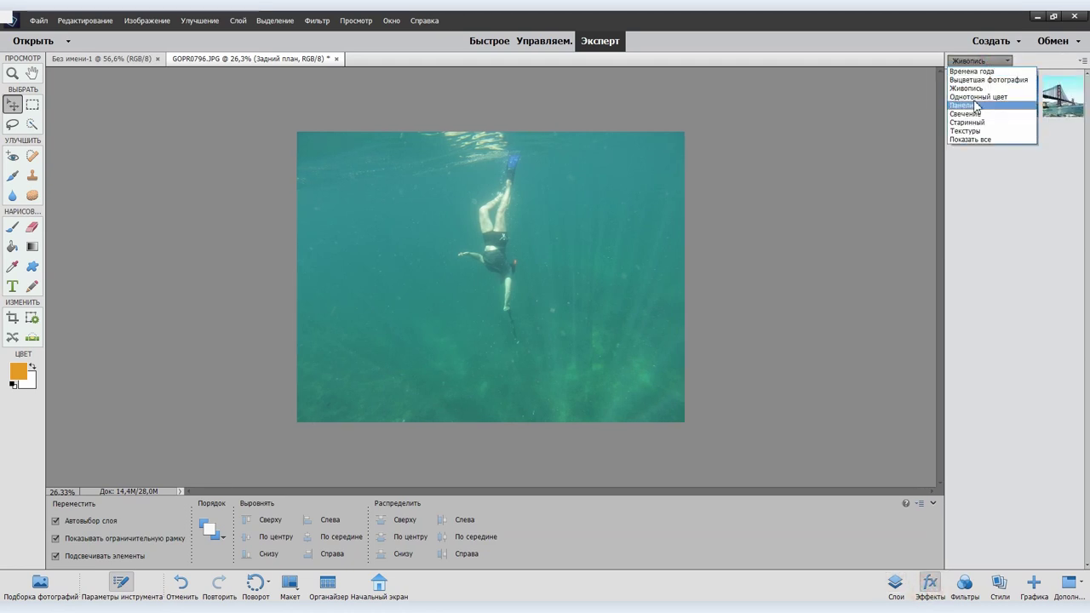
click(971, 299)
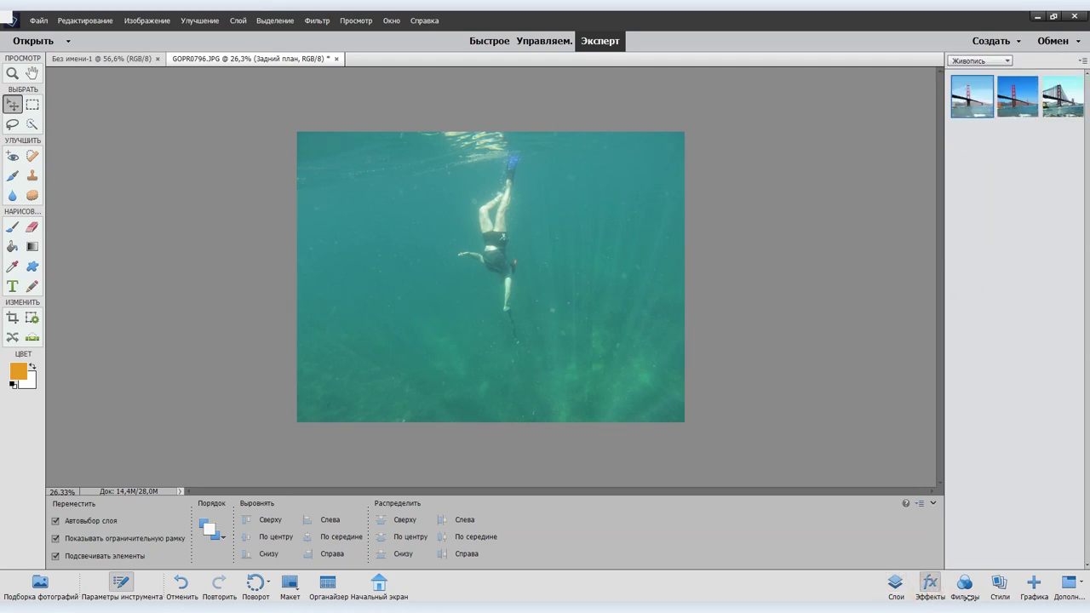
click(967, 593)
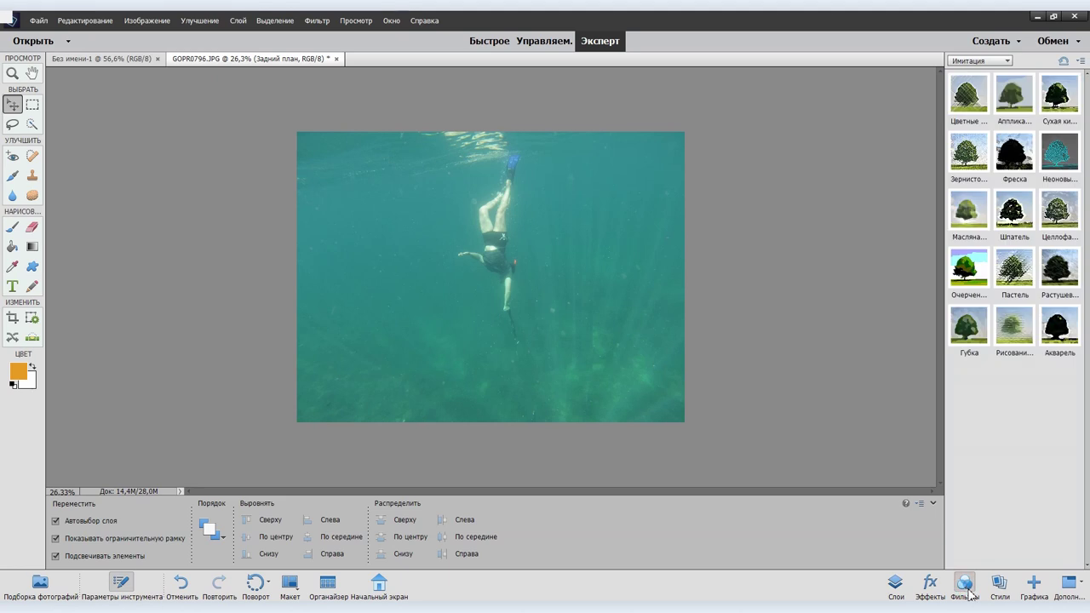
click(1000, 588)
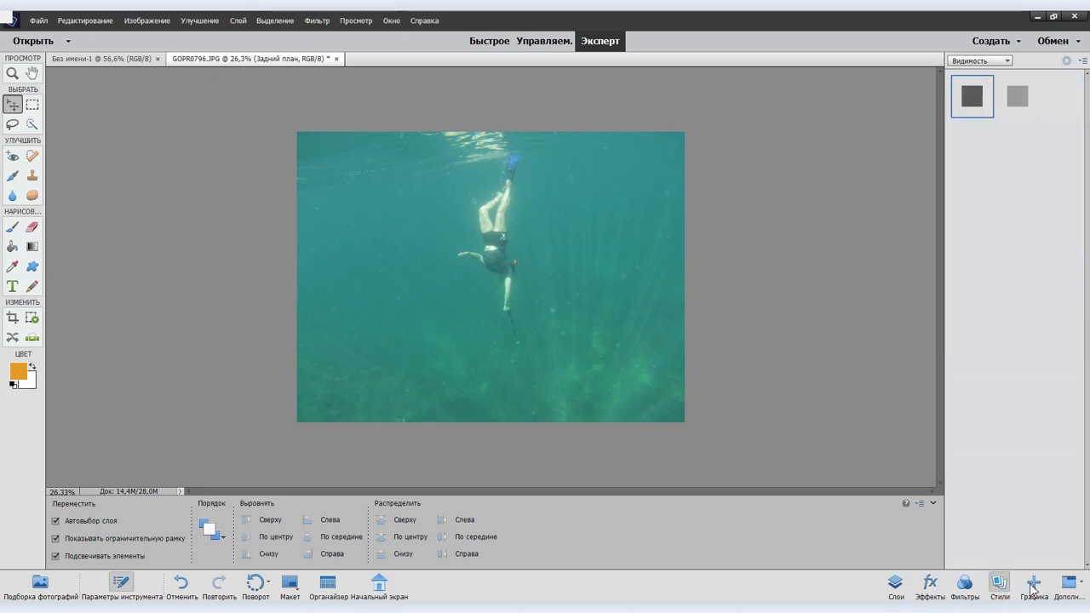
click(1033, 586)
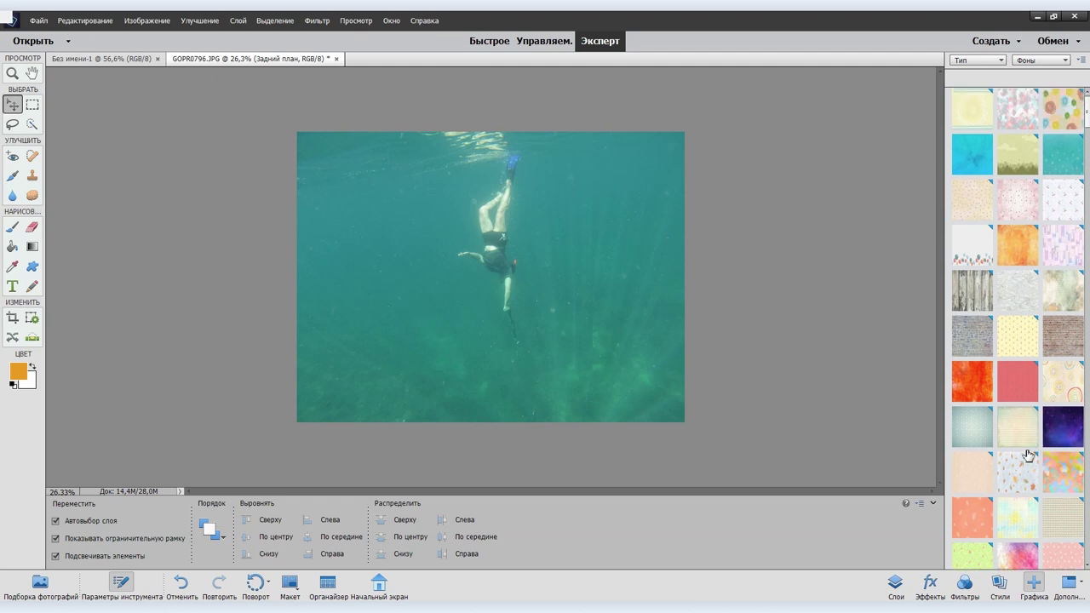
double_click(972, 160)
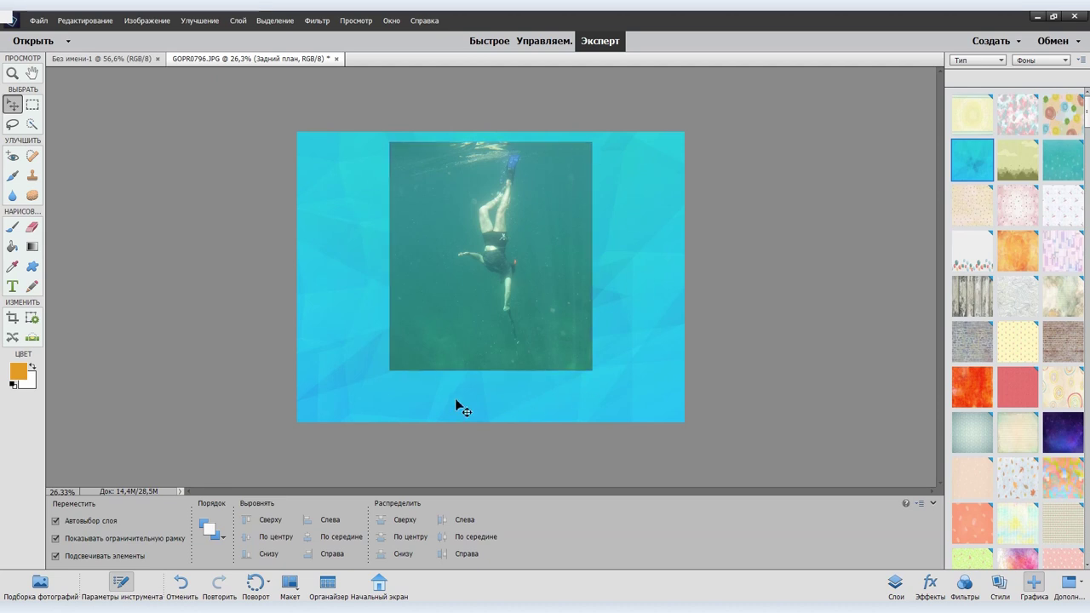
click(899, 587)
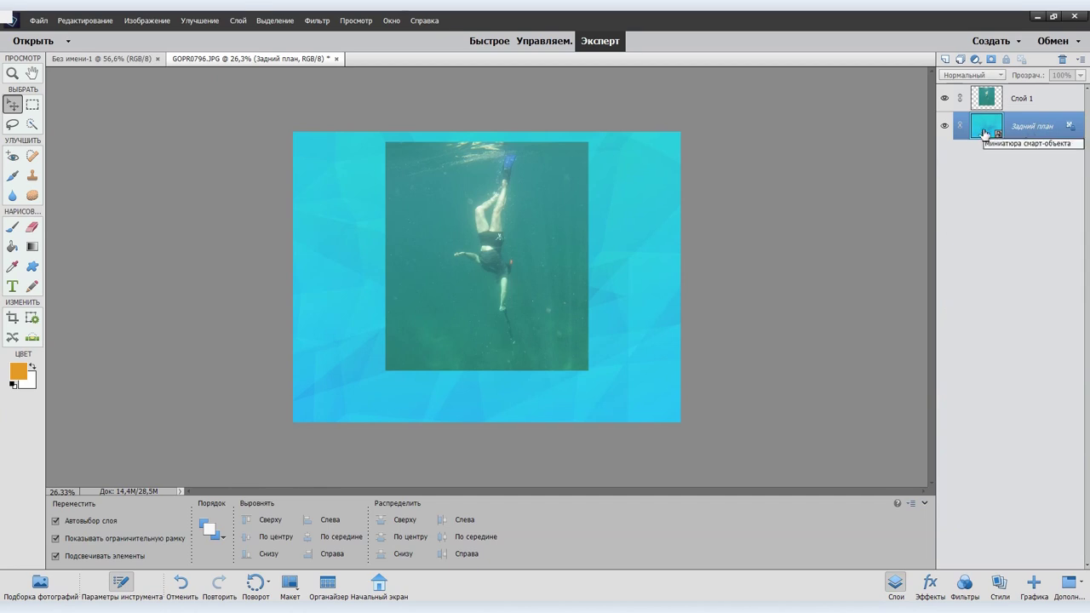
- Apply the Рисование на обороте filter to Слой 1 with a larger brush size
click(987, 96)
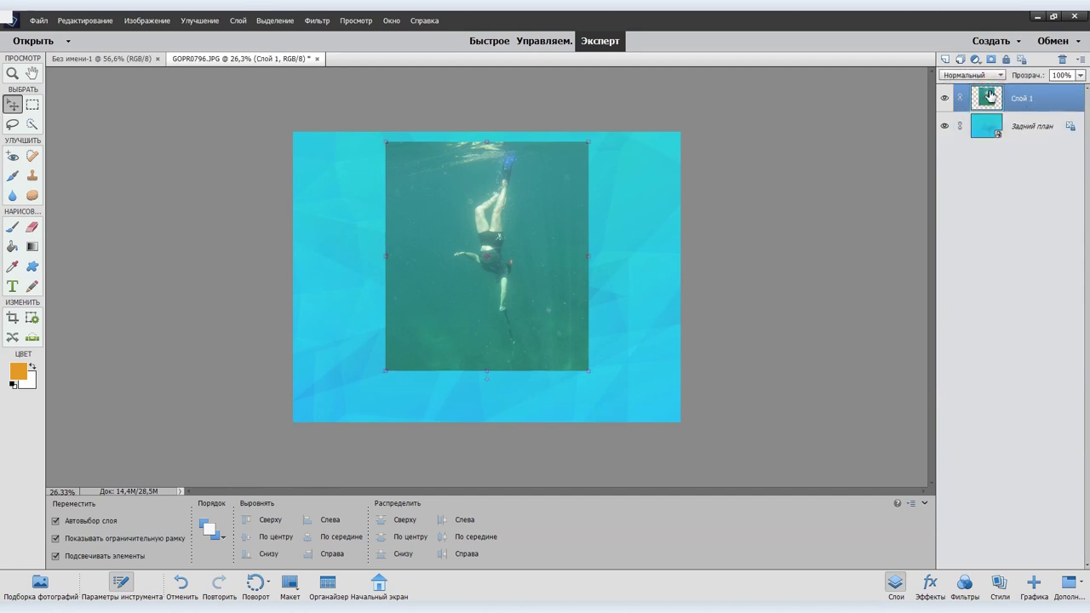
click(1001, 584)
click(1032, 585)
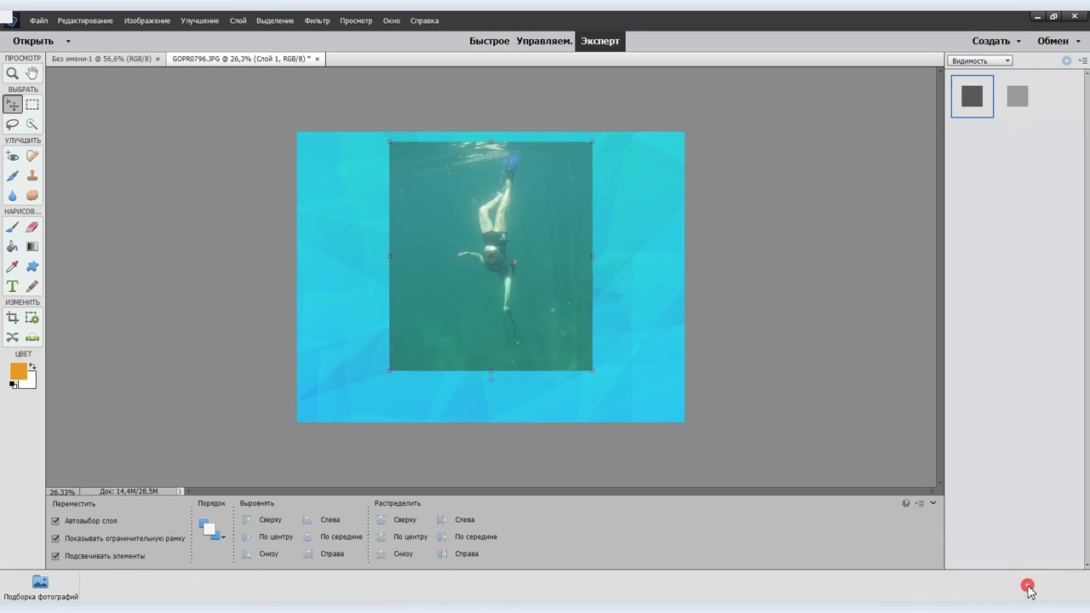
click(964, 584)
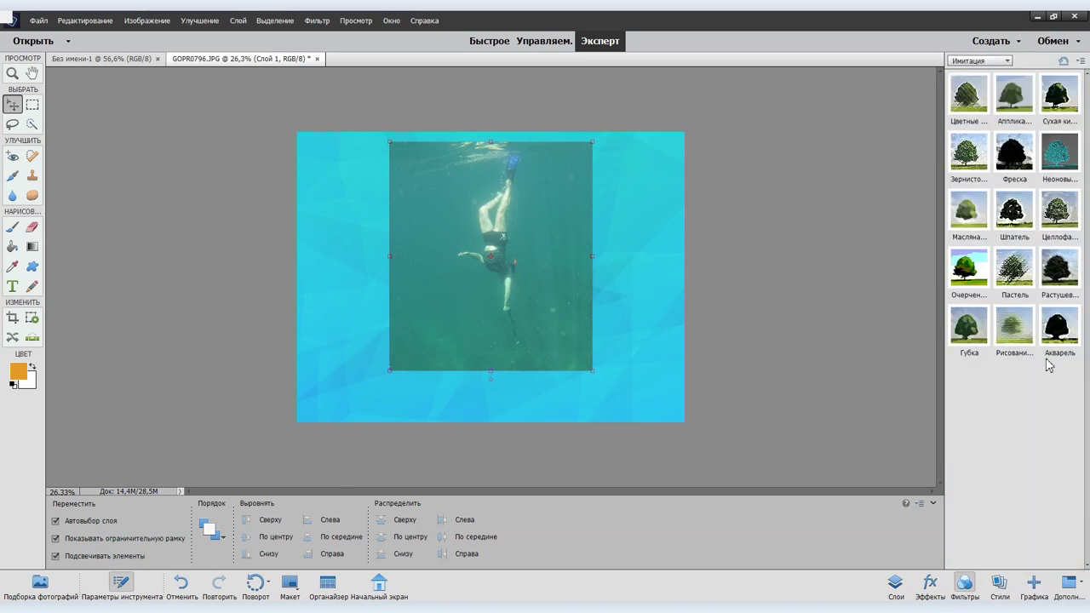
click(1011, 332)
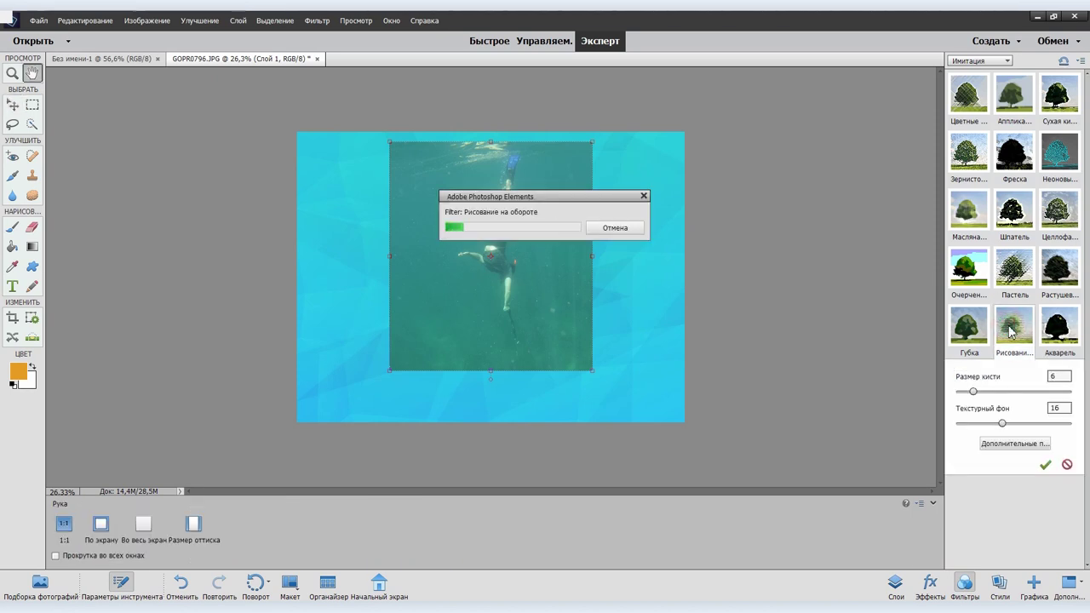
drag(976, 394, 1004, 392)
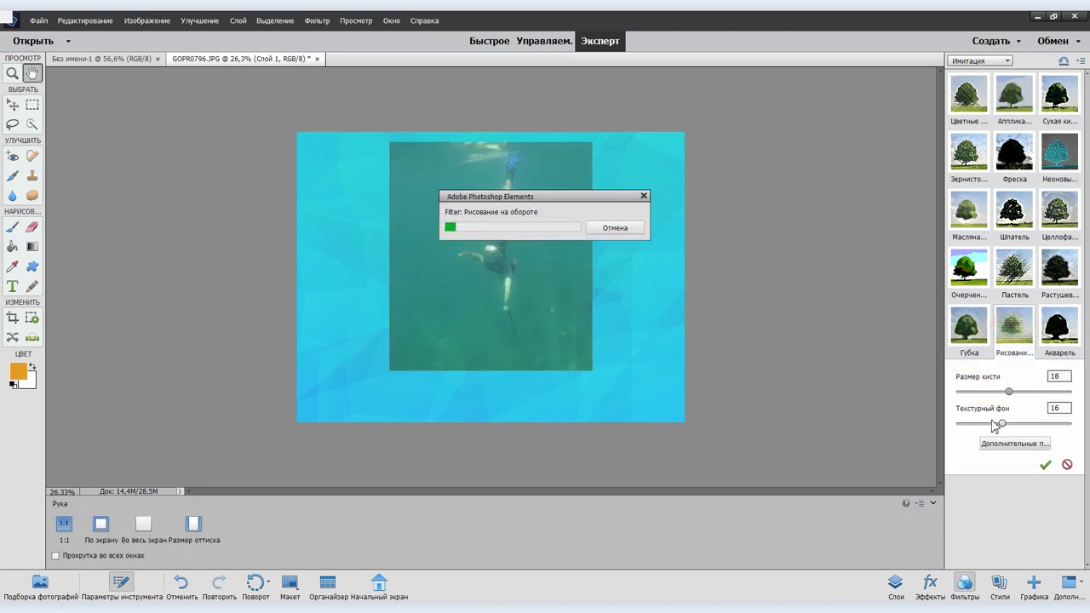
click(1045, 467)
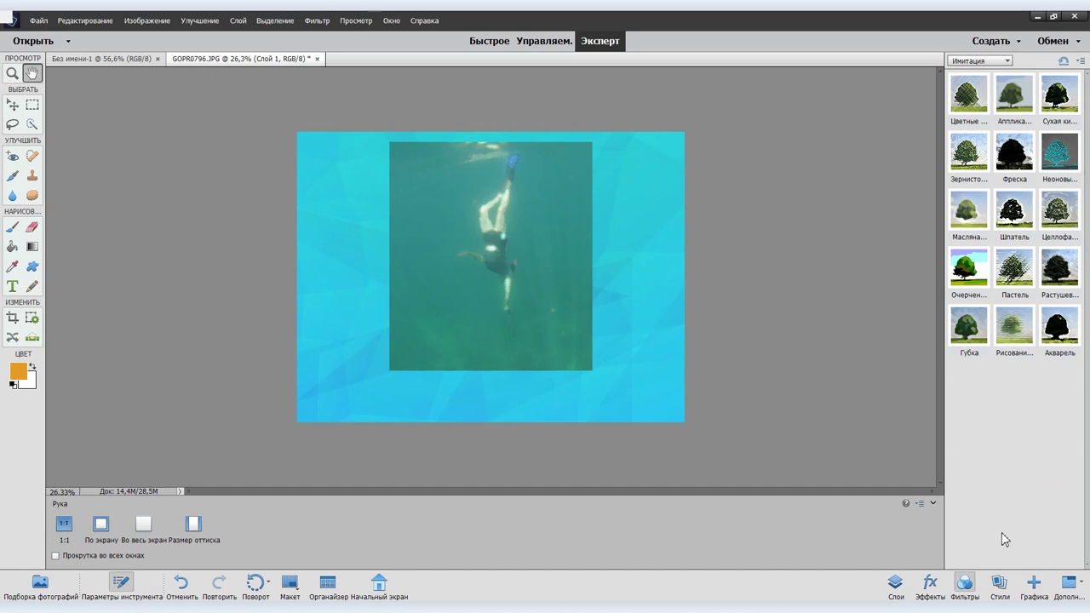
- Make the background layer active and browse the effects collection
click(895, 586)
click(1014, 125)
click(930, 584)
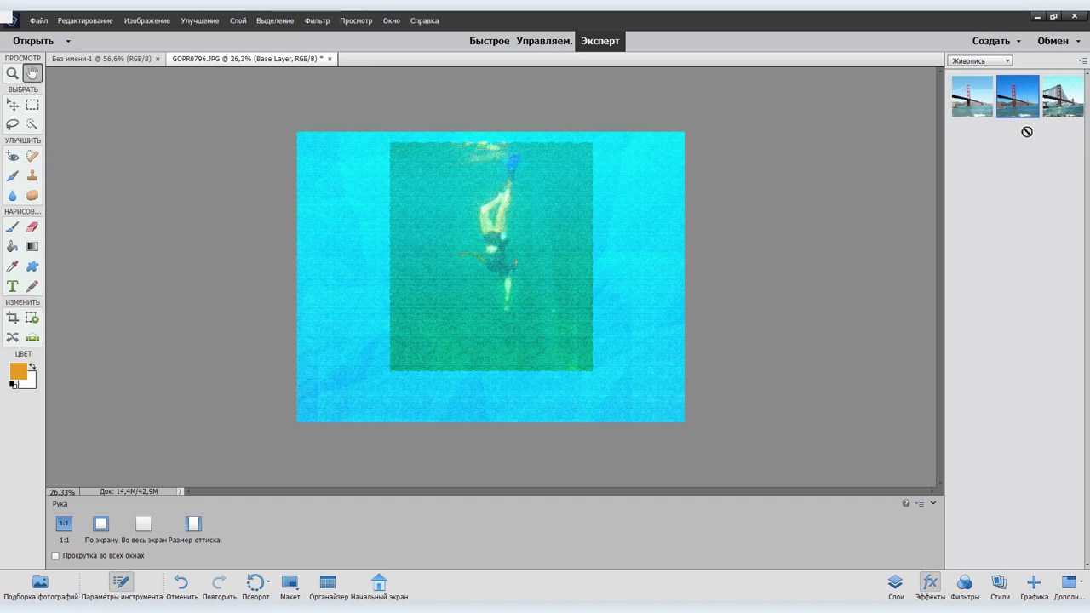
- Revert to the step before the Масло oil-paint effect using the History panel
click(1080, 586)
click(976, 516)
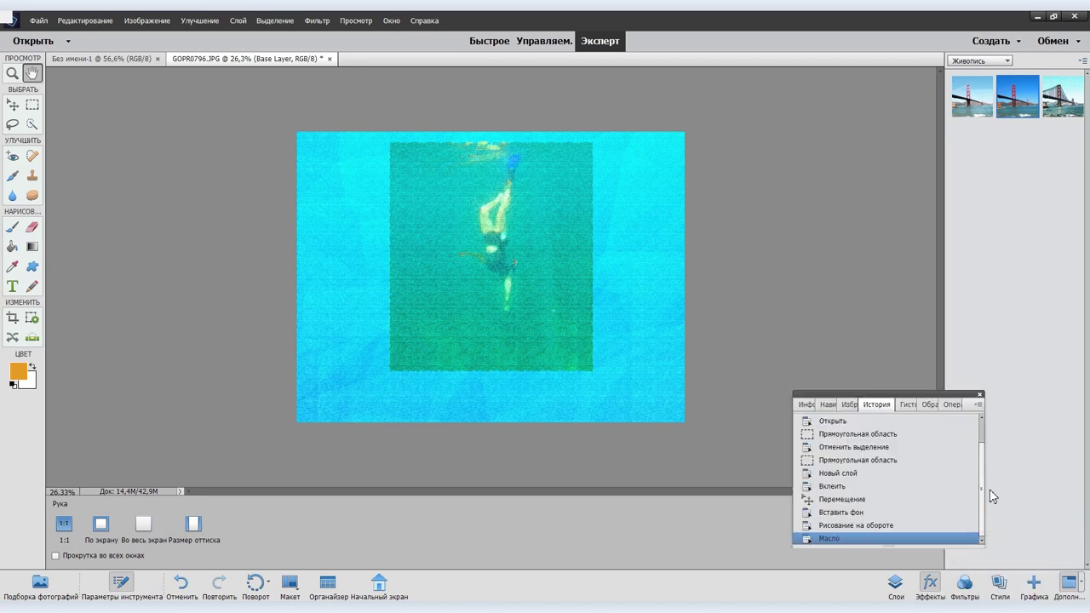
click(858, 526)
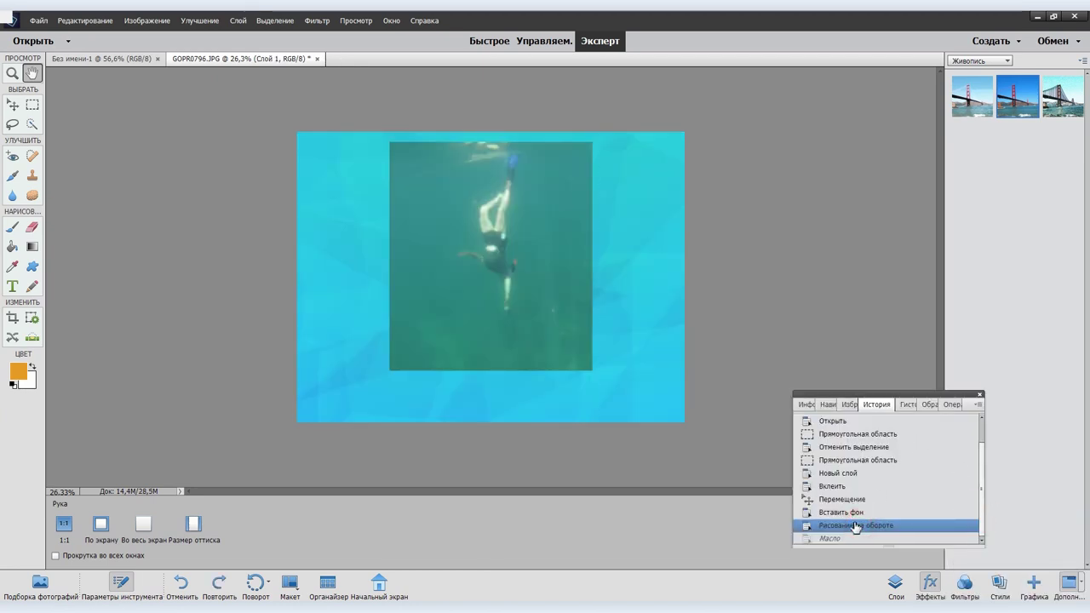
drag(909, 403, 950, 248)
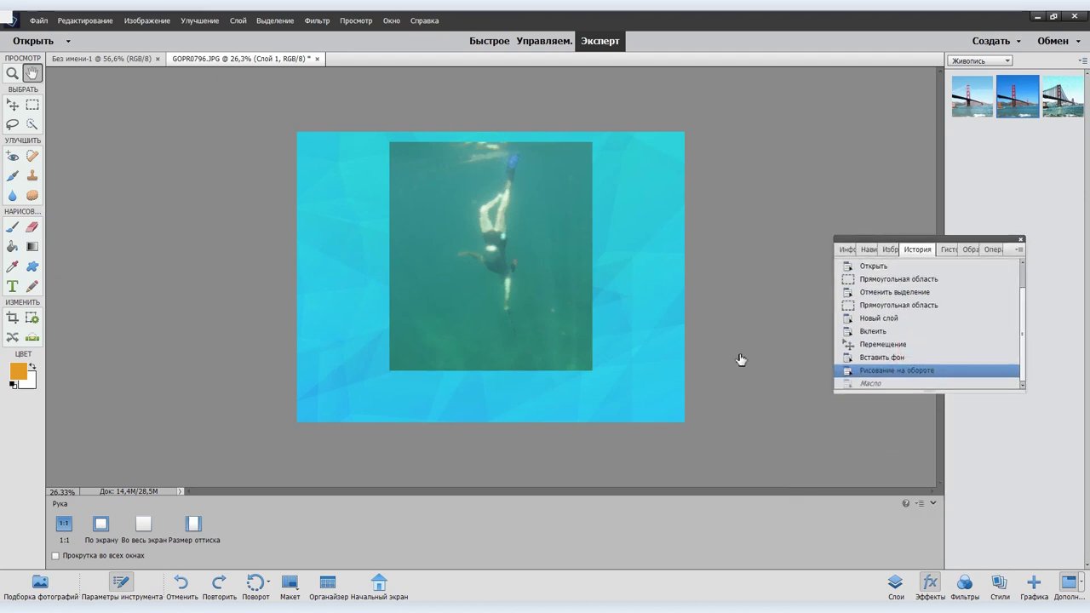
click(895, 588)
- Cut strips off the diver photo's bottom and left edges, then move it slightly lower
key(m)
drag(363, 405, 616, 348)
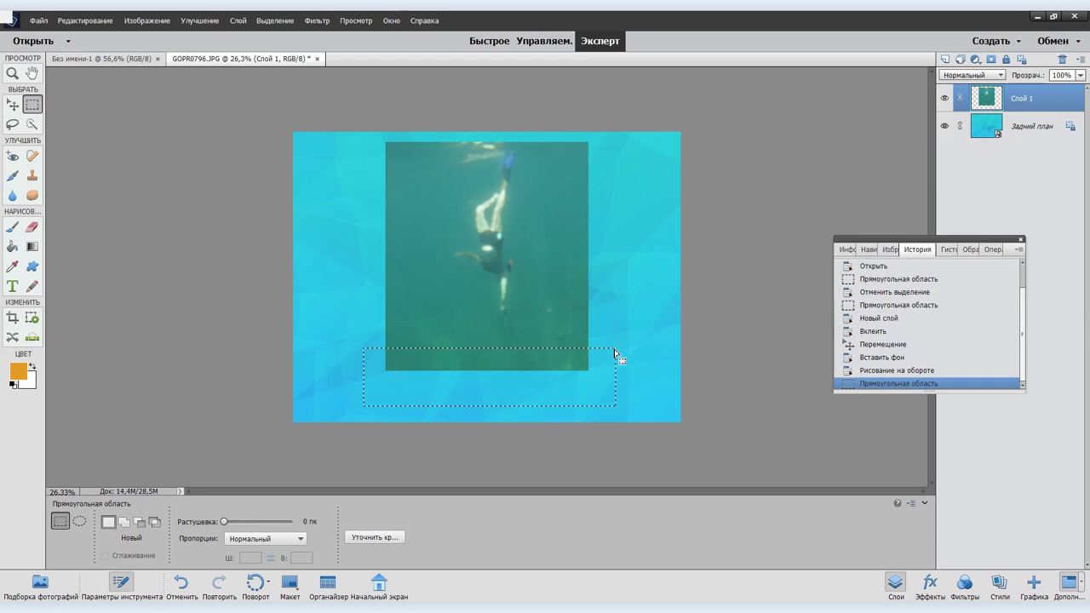
key(Delete)
drag(372, 110, 421, 363)
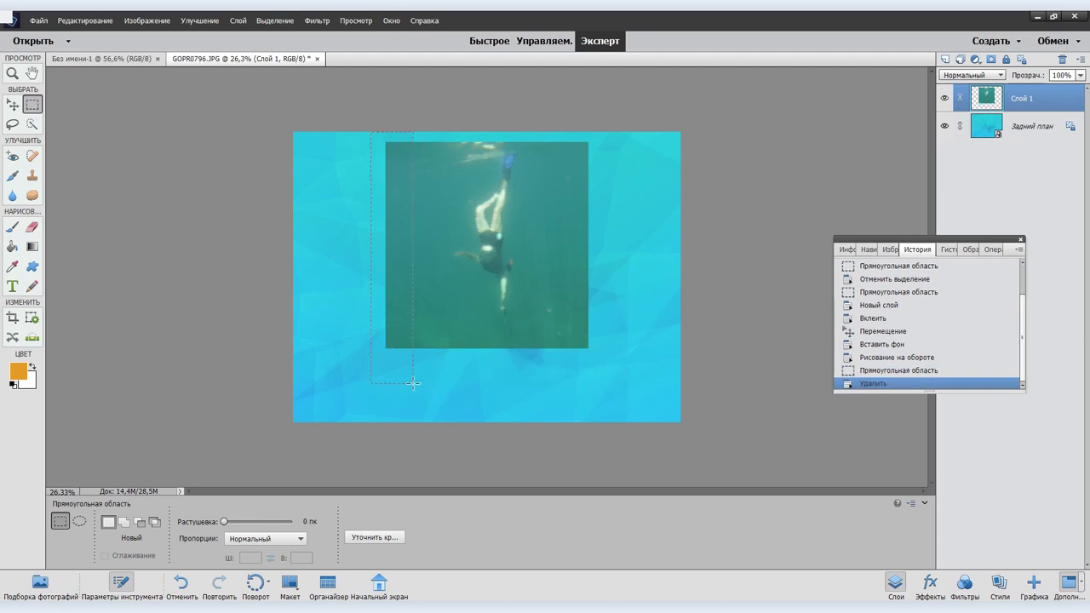
key(Delete)
key(ctrl+d)
click(13, 104)
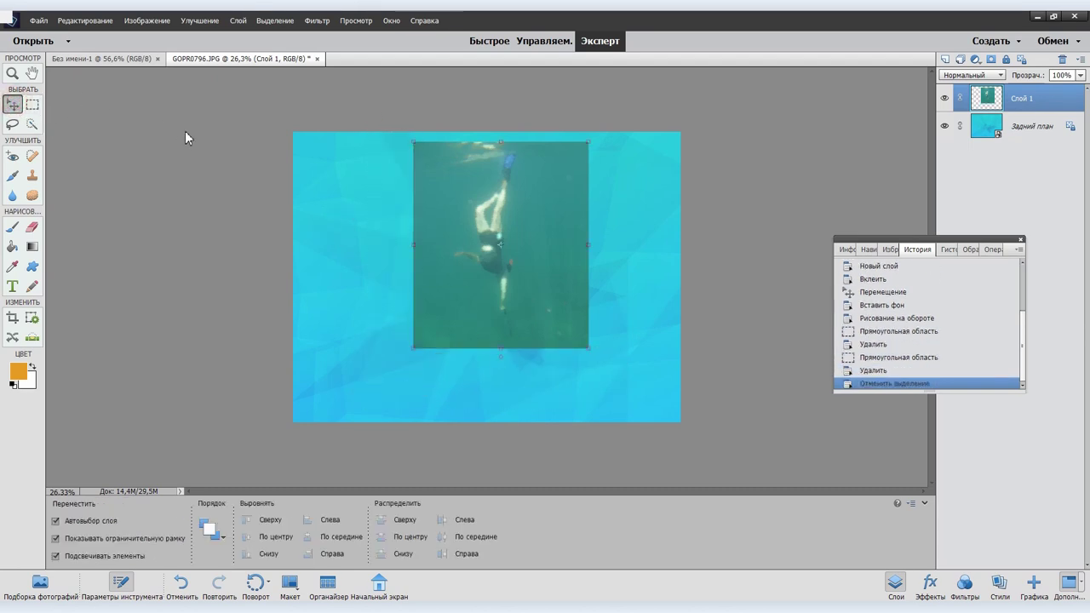
drag(504, 225, 490, 242)
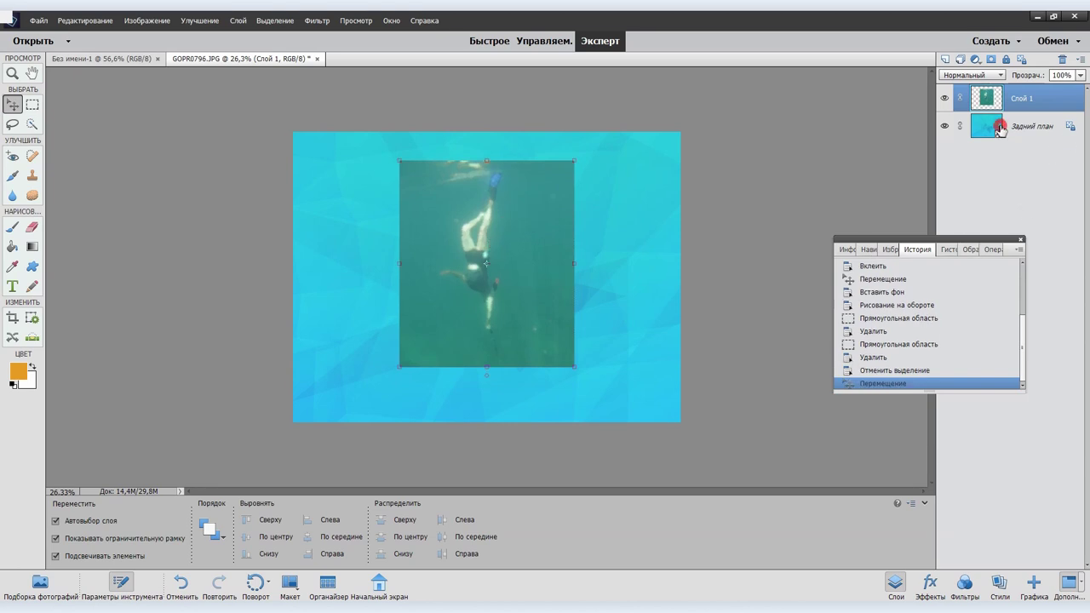
- Align Слой 1 to Задний план with Align Middle and Align Center, then reselect Слой 1
shift+click(999, 128)
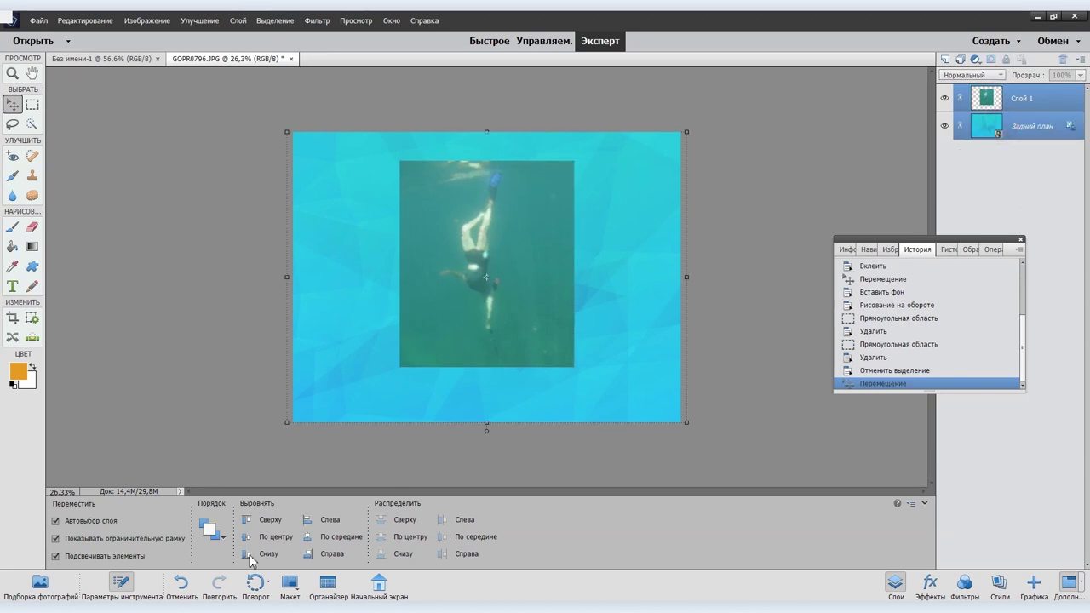
click(307, 543)
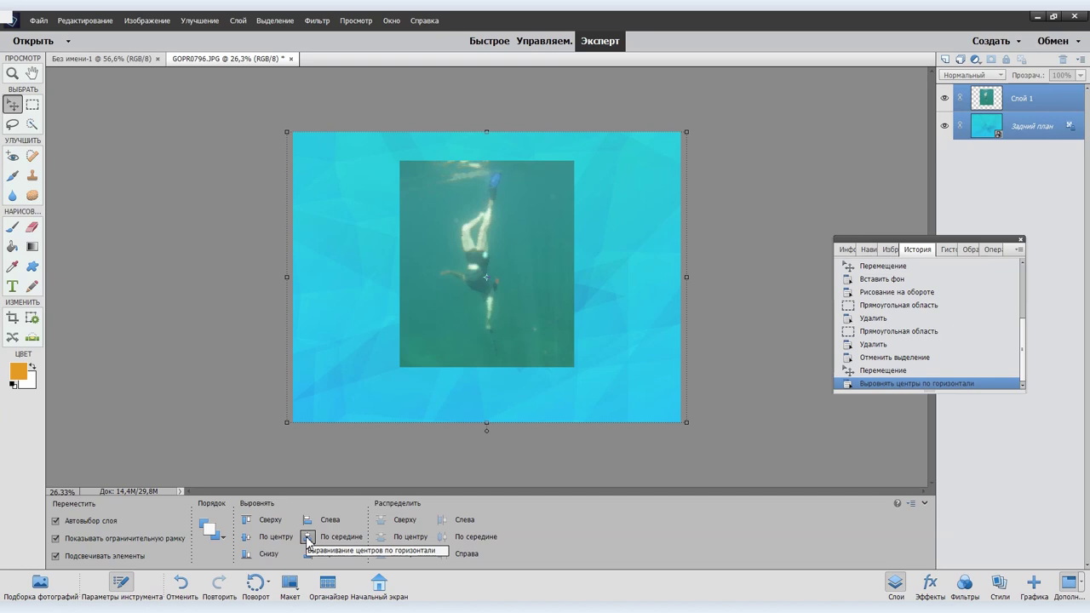
click(247, 539)
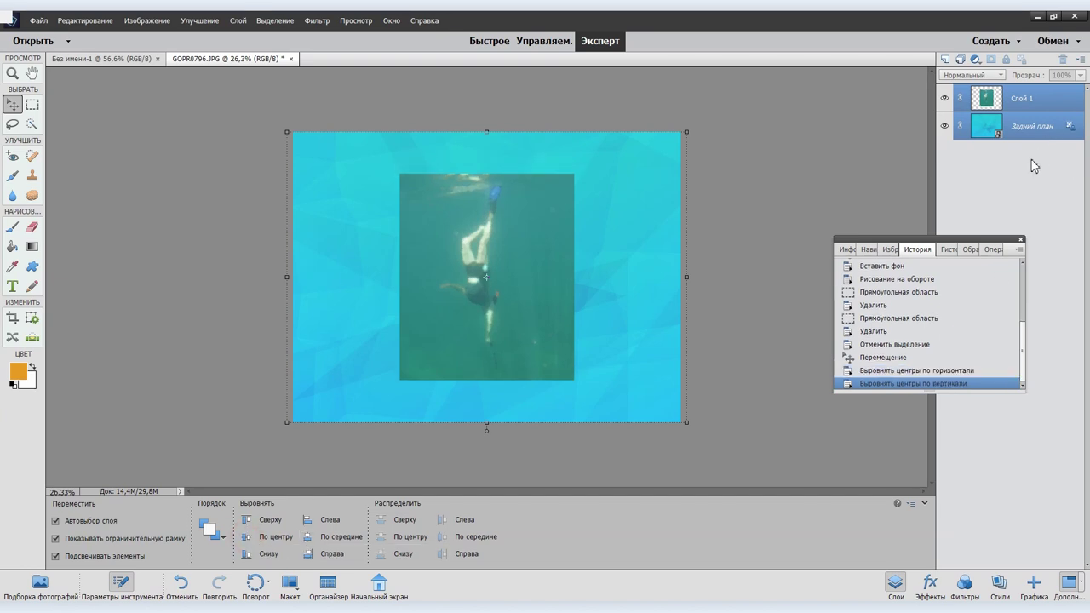
click(1026, 101)
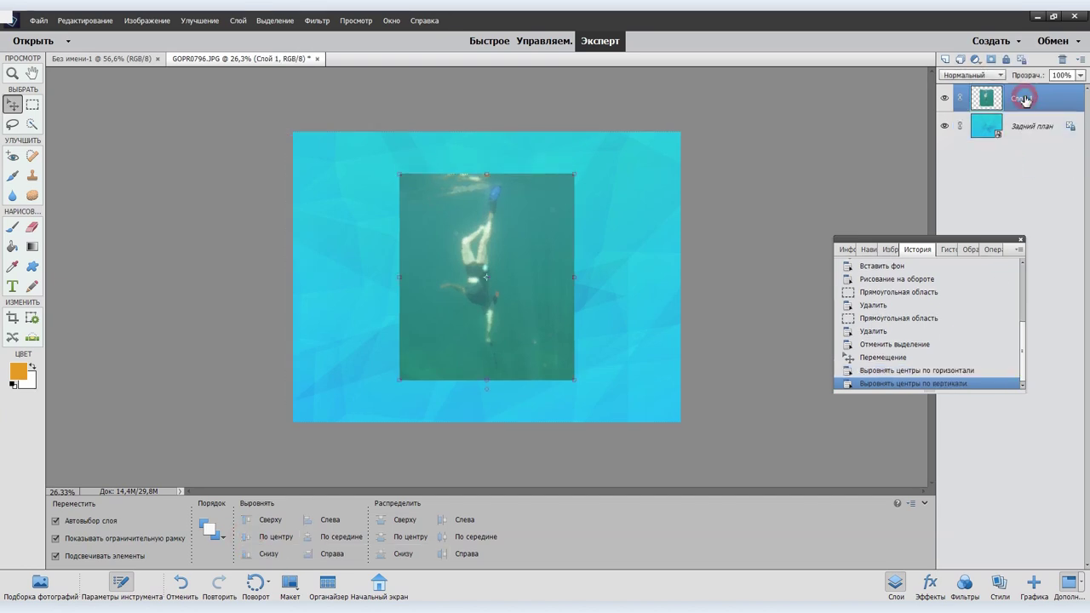
- Apply Levels to the diver photo with input levels 25 and 217
click(186, 20)
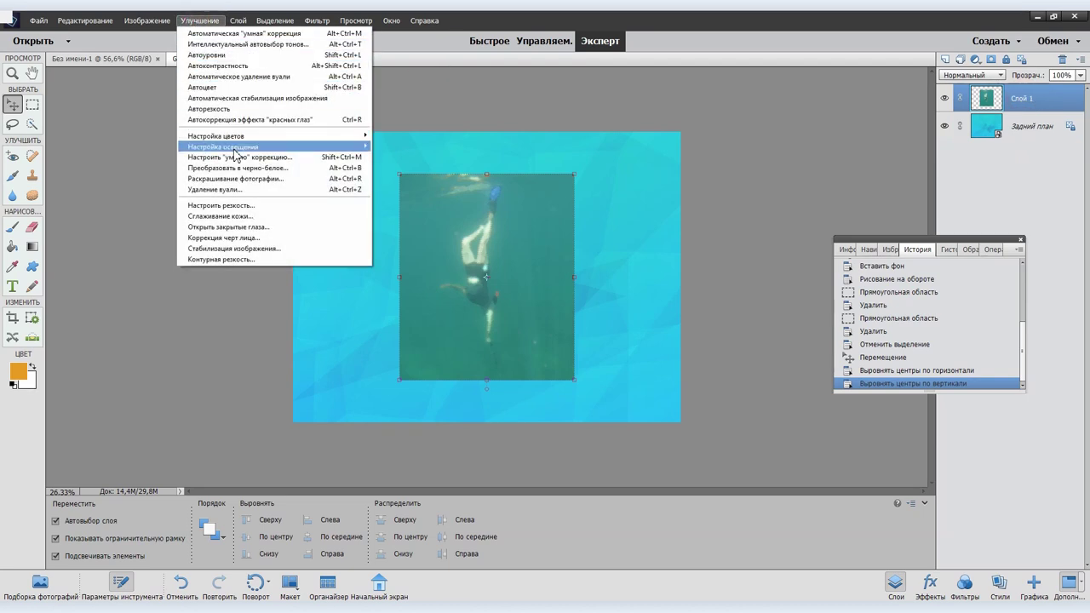
click(399, 170)
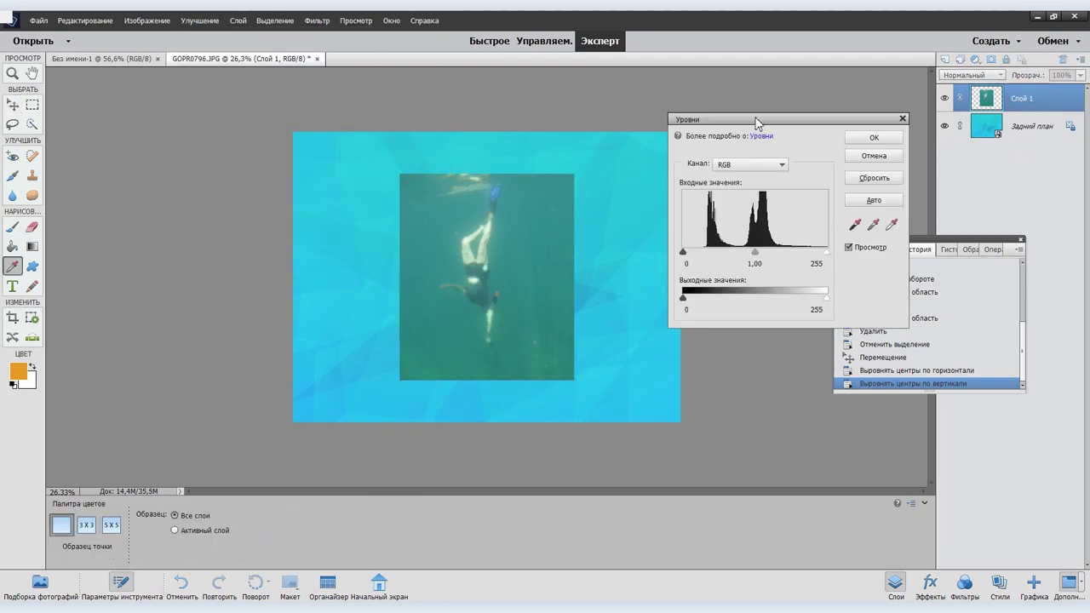
drag(756, 122, 810, 99)
drag(737, 230, 750, 230)
drag(882, 230, 807, 230)
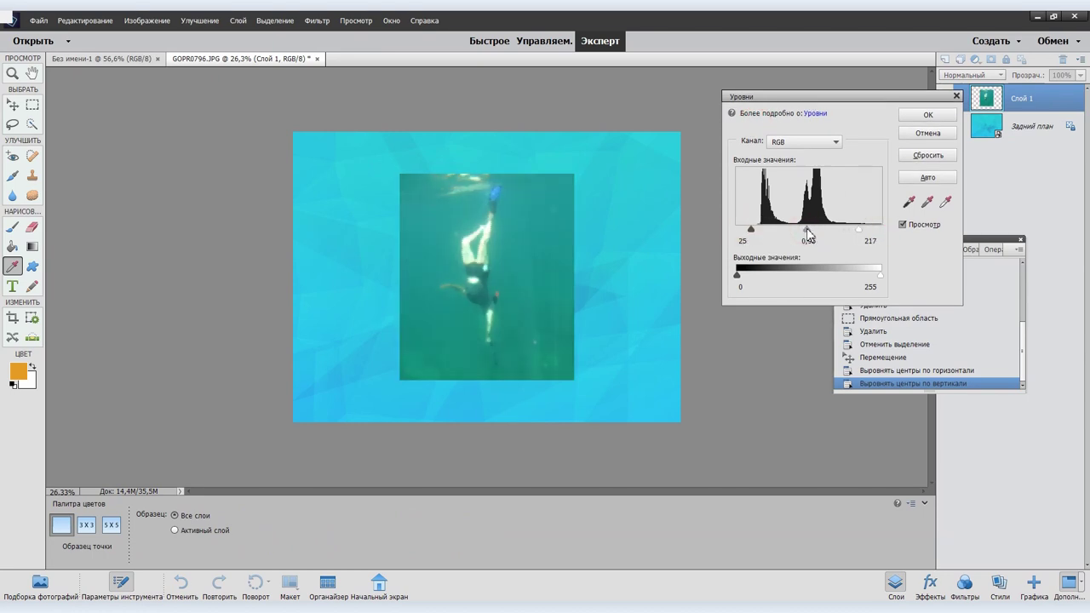
click(924, 115)
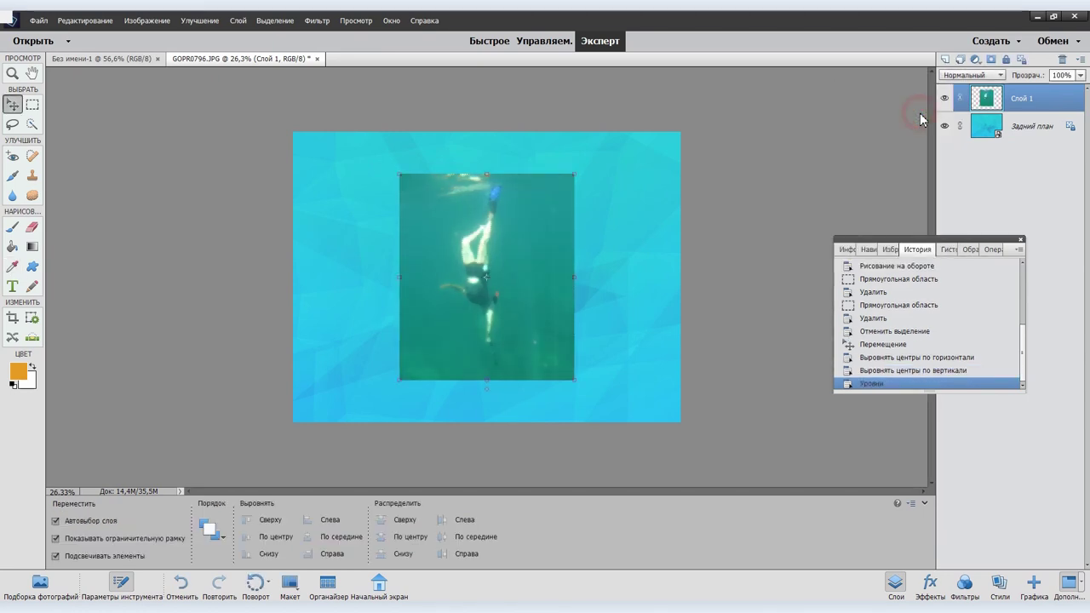
- Apply Hue/Saturation of +10 hue, +12 saturation, -8 lightness, then make the background layer active
click(204, 20)
mouse_move(259, 135)
click(445, 146)
drag(780, 182, 789, 210)
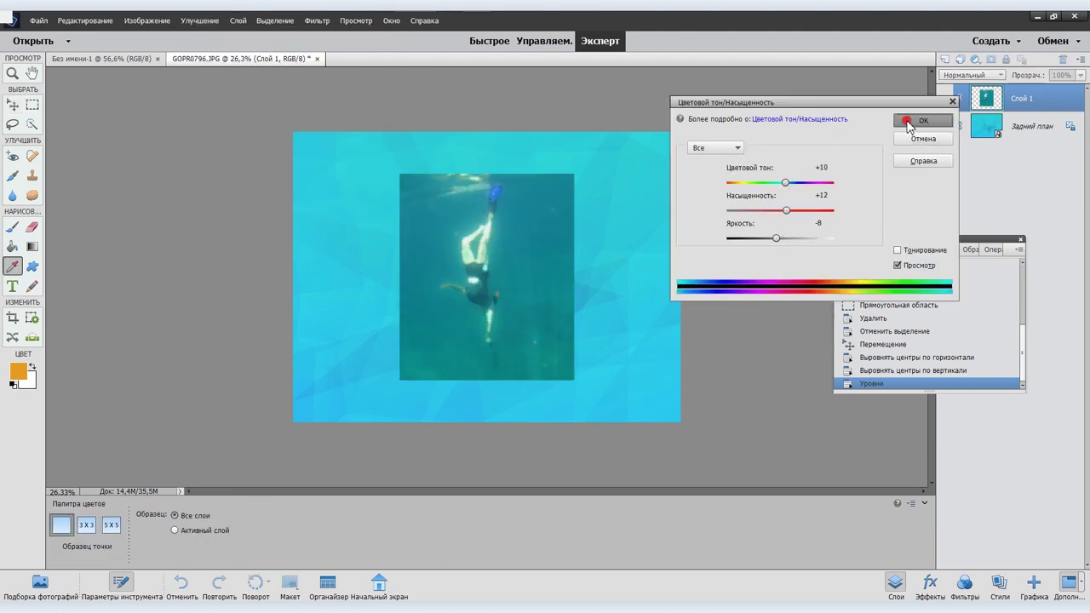
click(923, 120)
key(alt+bracketleft)
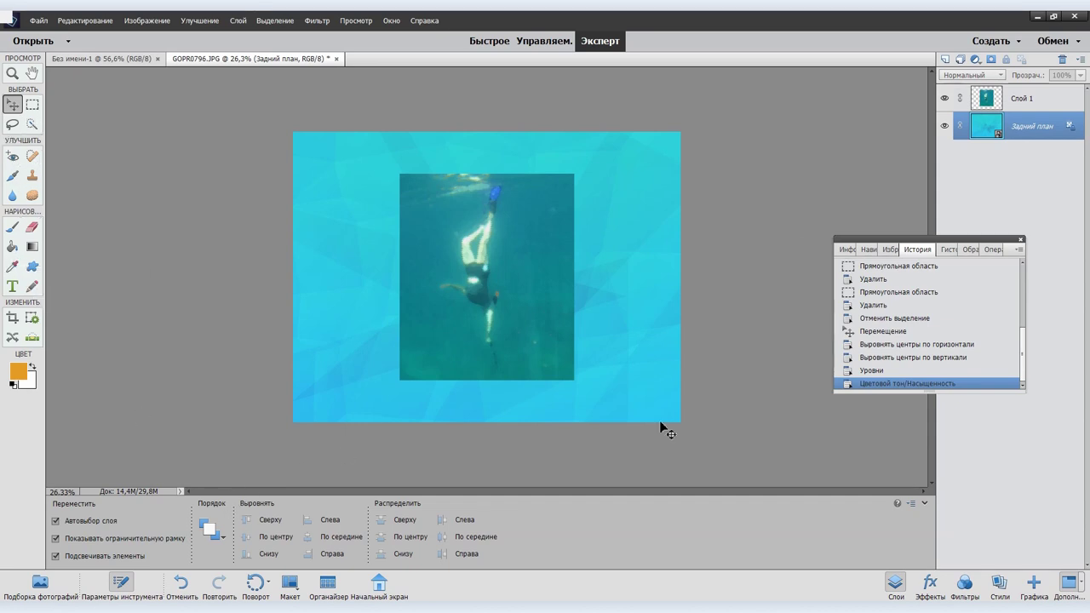
click(201, 21)
mouse_move(147, 20)
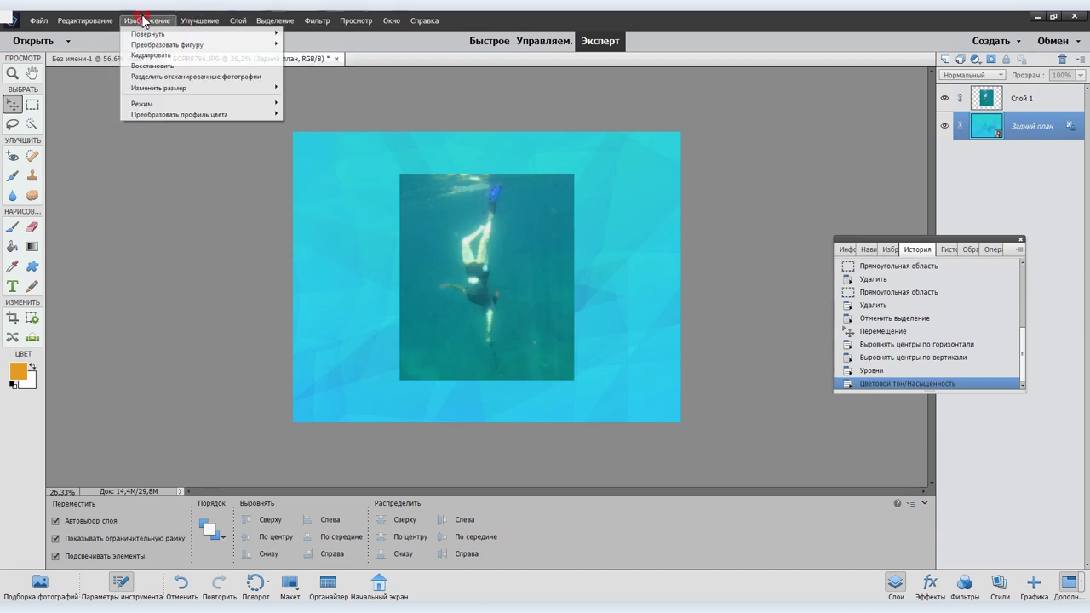
mouse_move(317, 20)
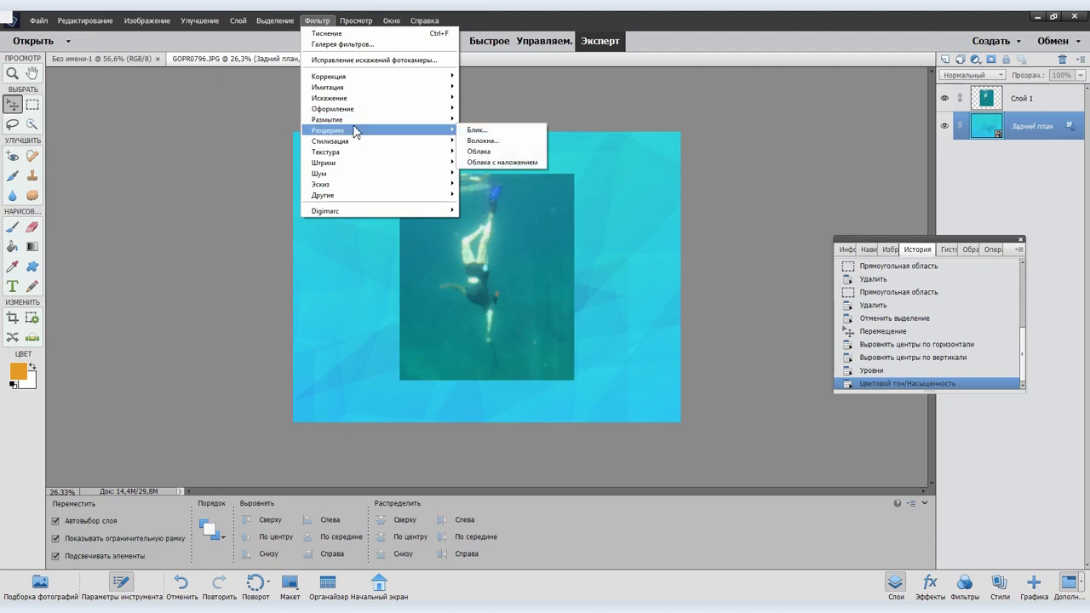
mouse_move(340, 151)
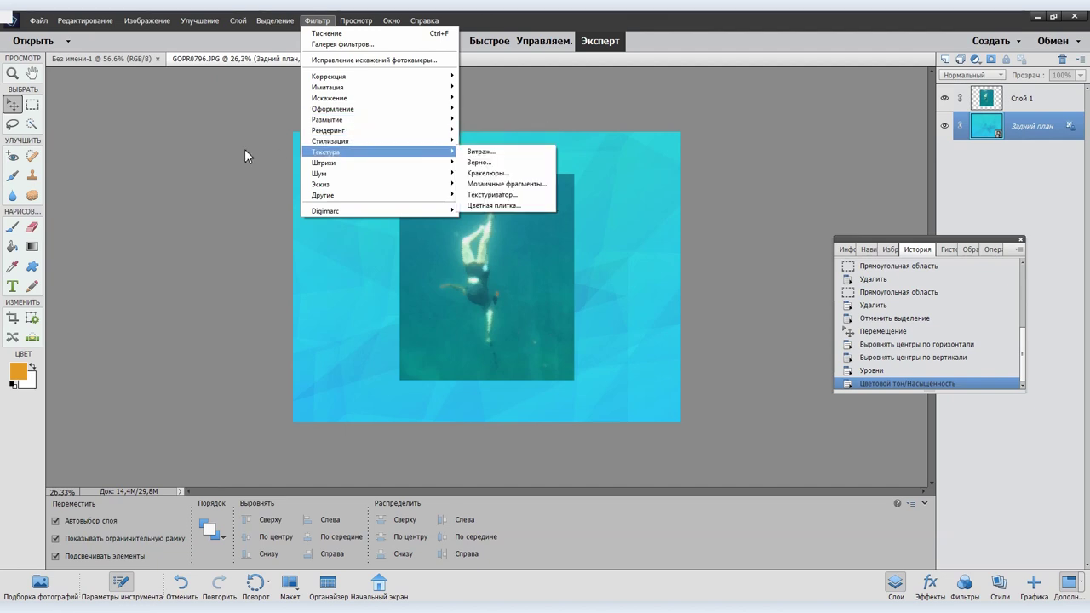
- Close the filter list and type the title 'МОРЕ 2019' above the diver photo
click(245, 149)
click(12, 287)
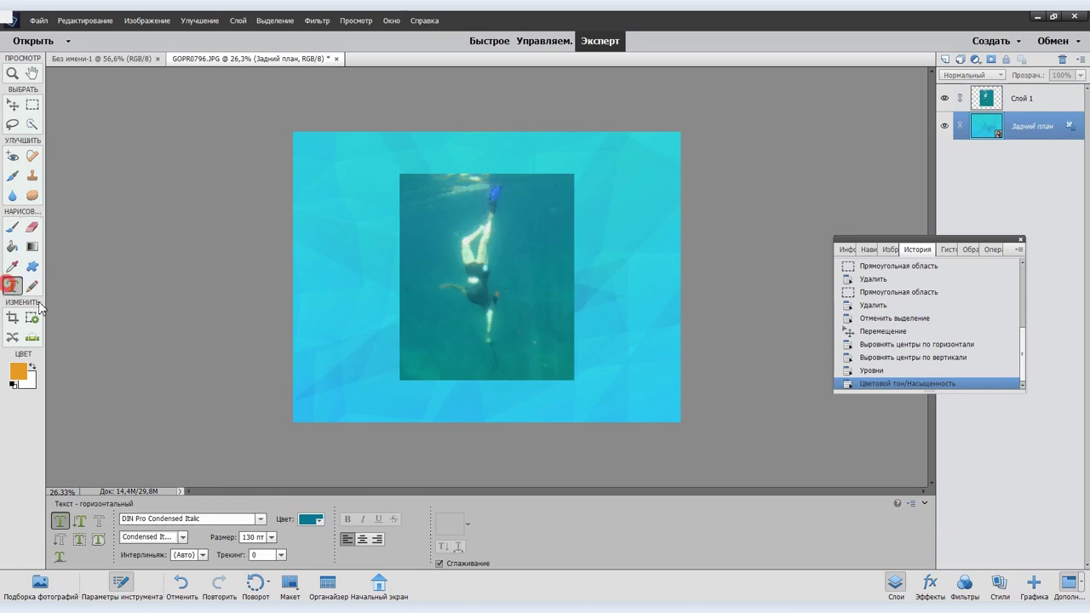
click(361, 157)
text(МОРЕ 2019)
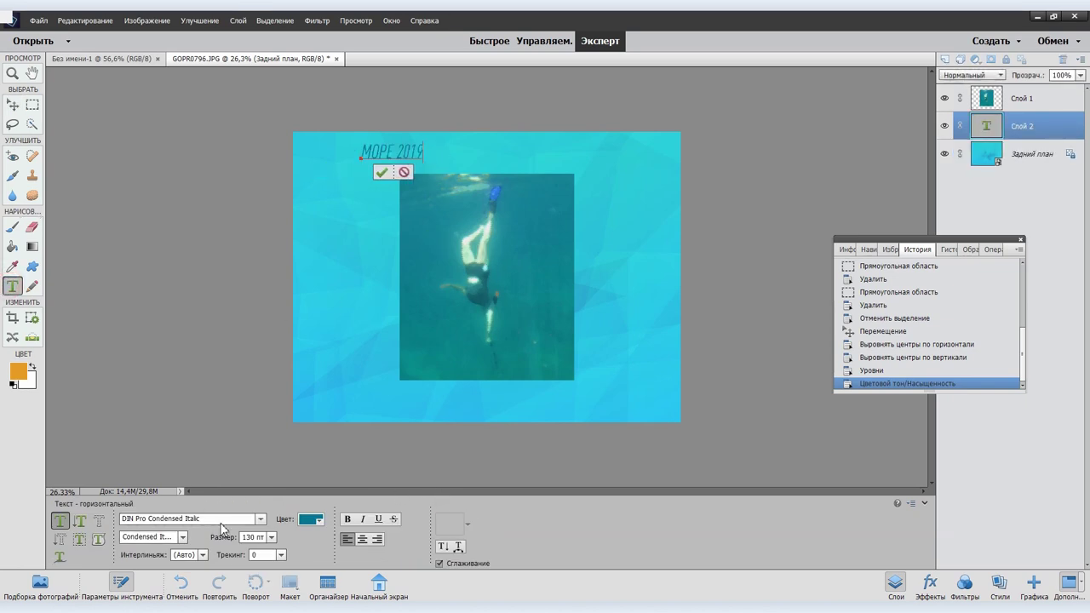
- Set the title font to DIN Pro Condensed Medium Italic
click(260, 519)
scroll(225, 439, down, 2)
scroll(226, 438, down, 1)
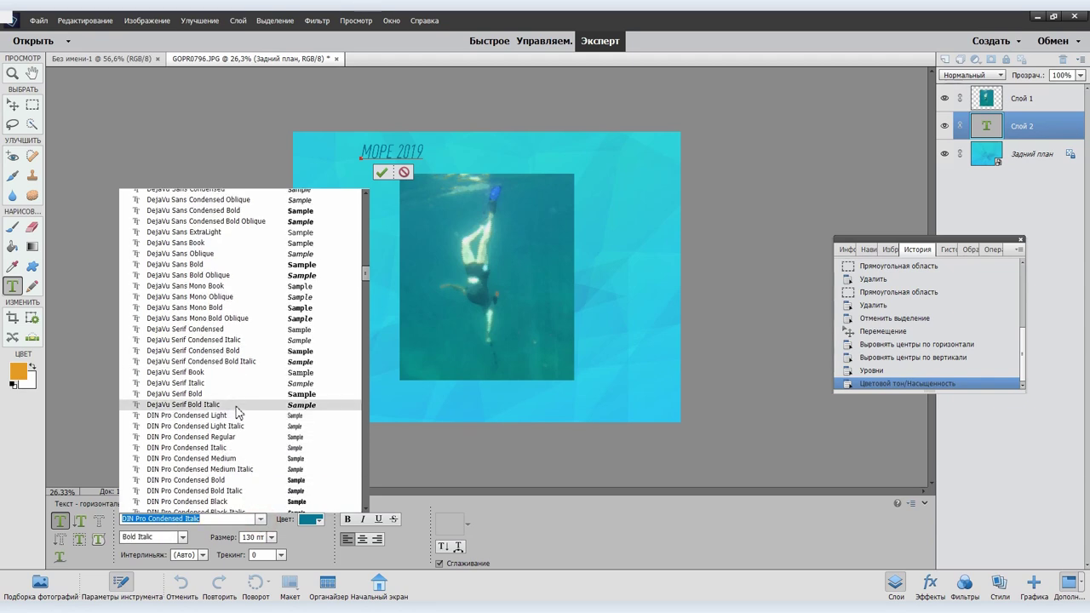
click(236, 469)
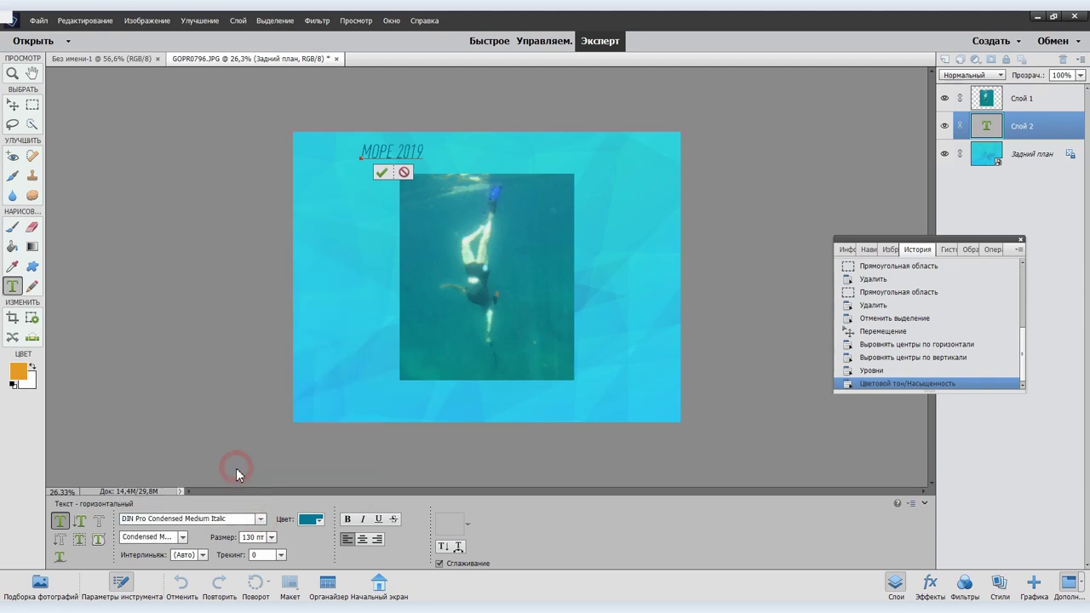
drag(424, 149, 356, 152)
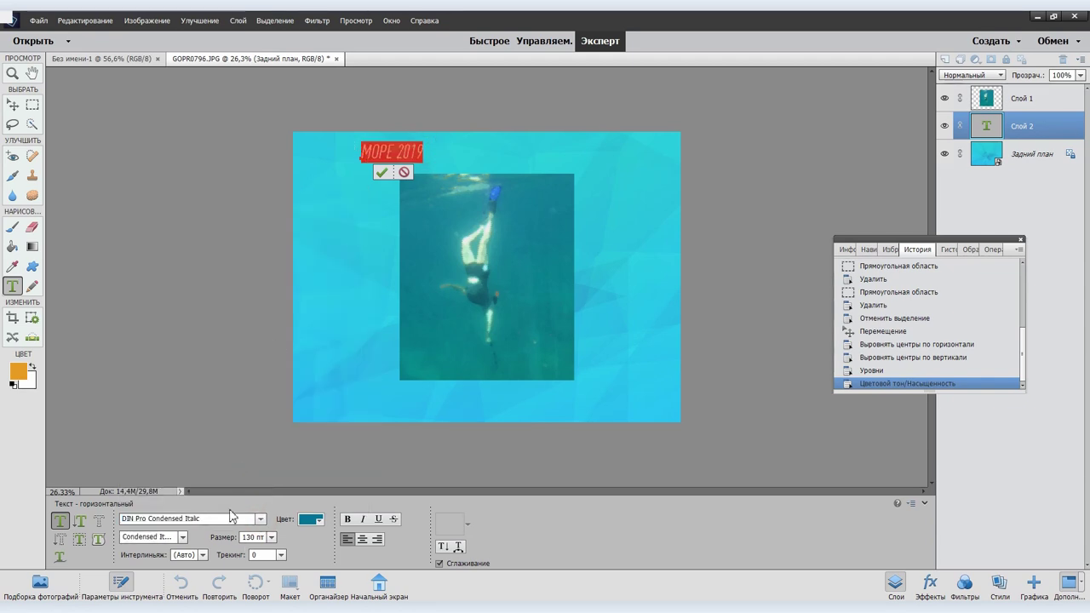
click(245, 518)
click(240, 482)
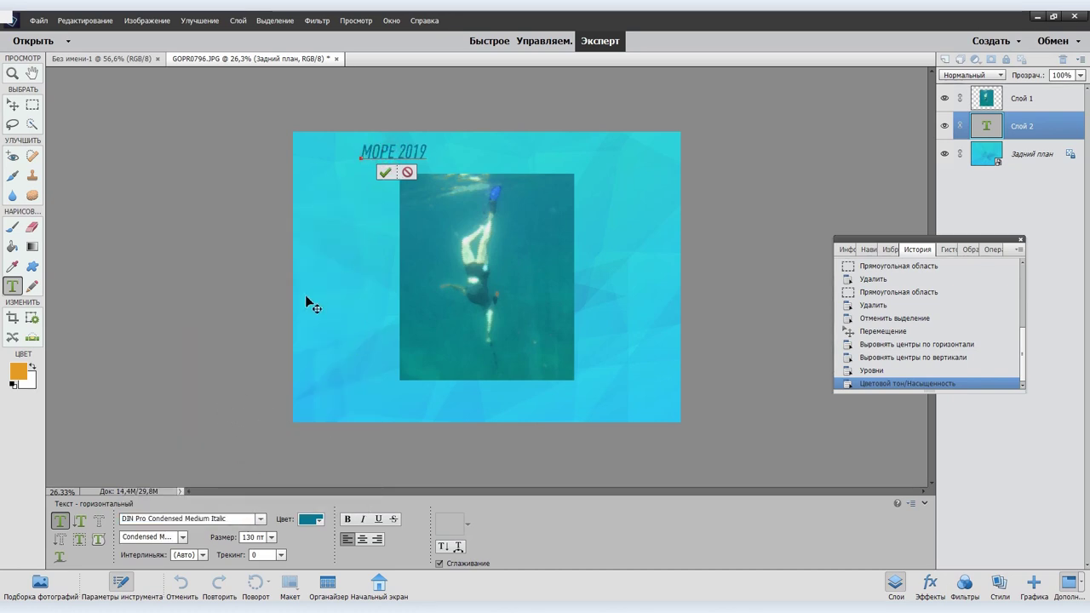
- Color the title text dark blue (#005393)
drag(428, 151, 413, 149)
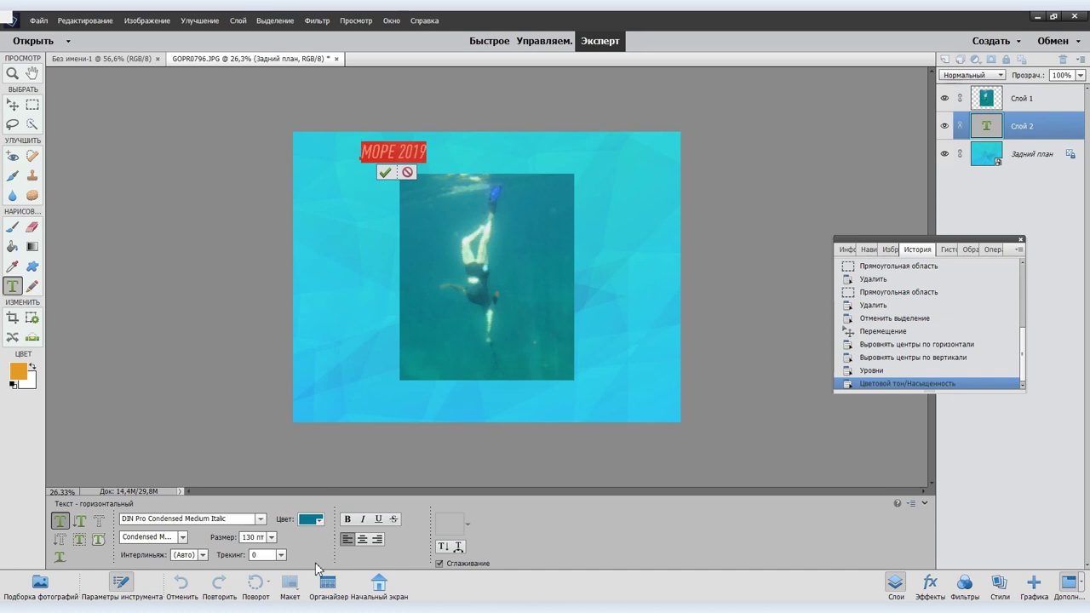
click(313, 520)
click(373, 500)
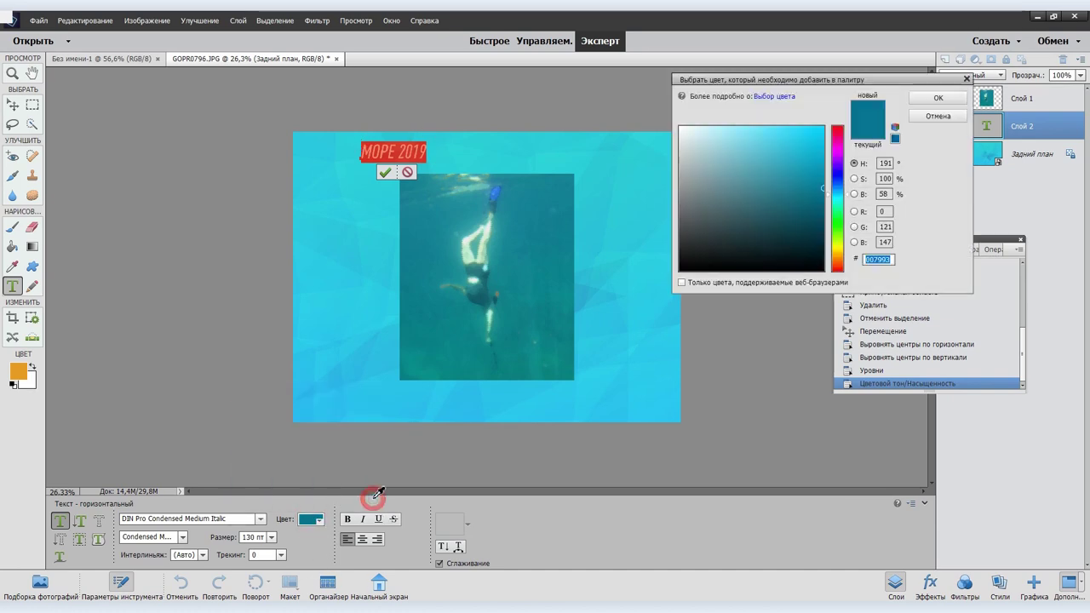
drag(840, 192, 841, 189)
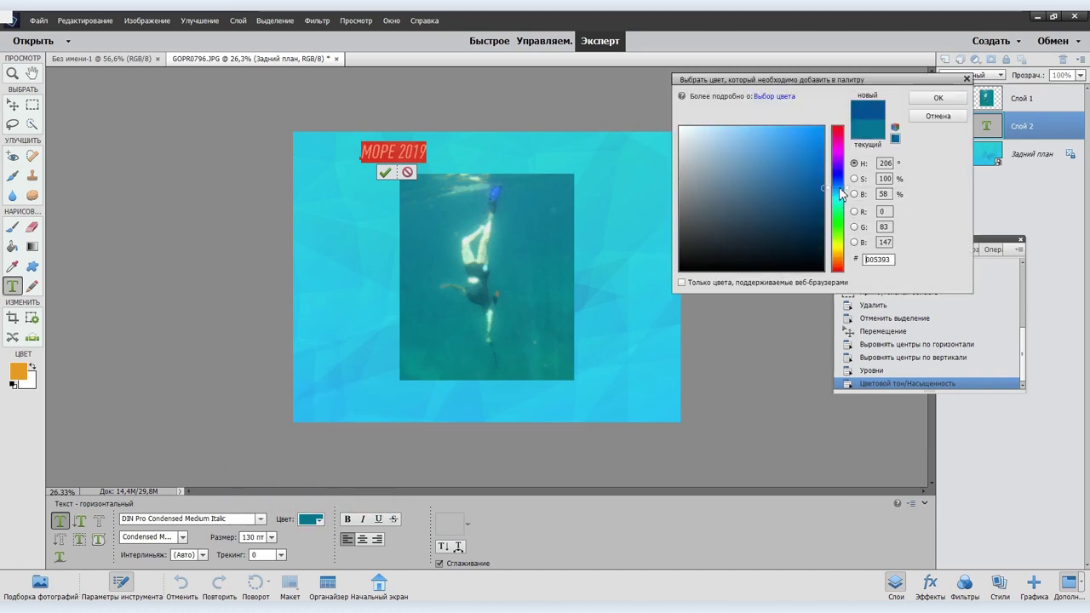
click(942, 98)
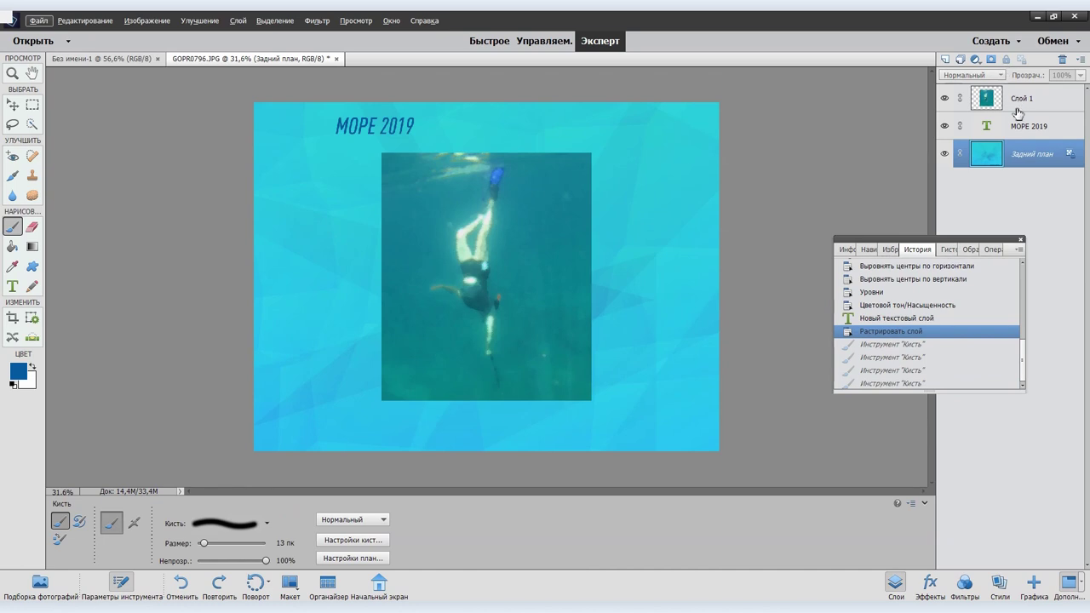
- Nudge the МОРЕ 2019 title slightly down and right with the Move tool
click(988, 128)
click(13, 103)
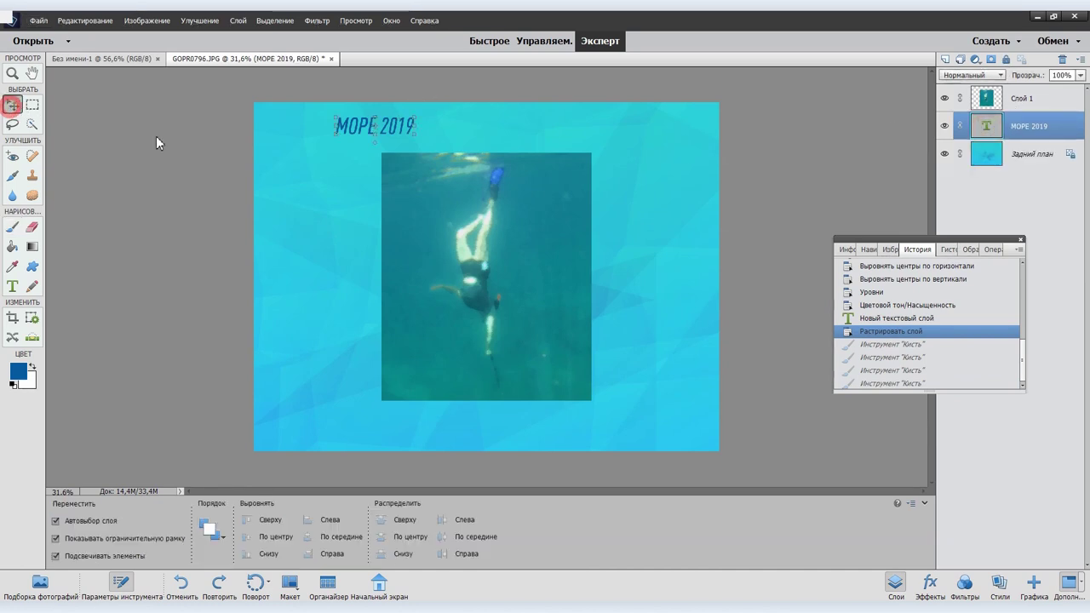
drag(388, 132, 395, 136)
- Try octagon and cherry Cookie Cutter shapes on the blue background, cancelling both
click(675, 241)
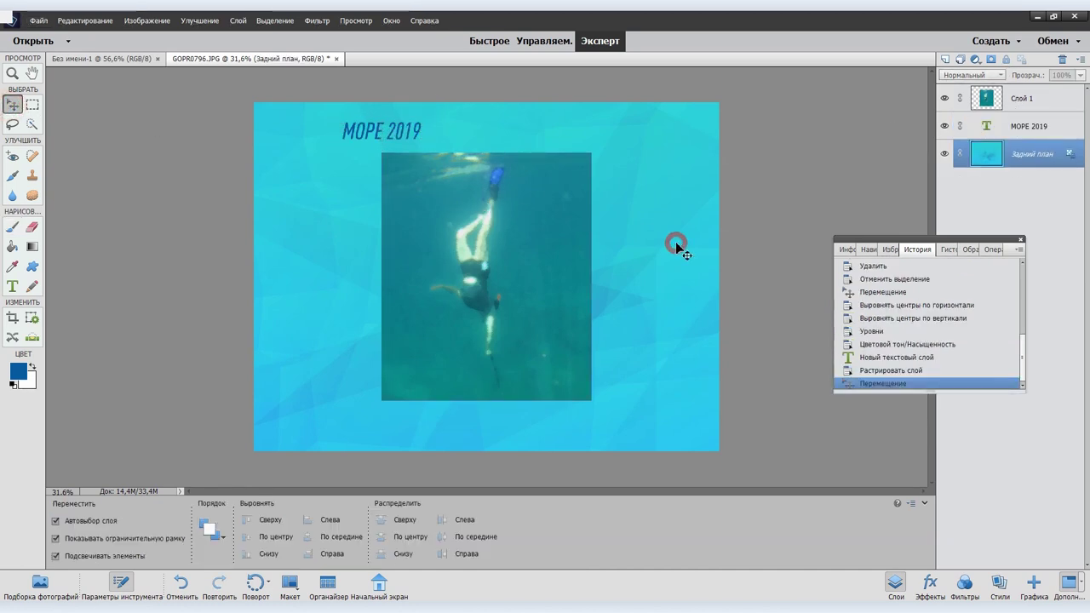
key(c)
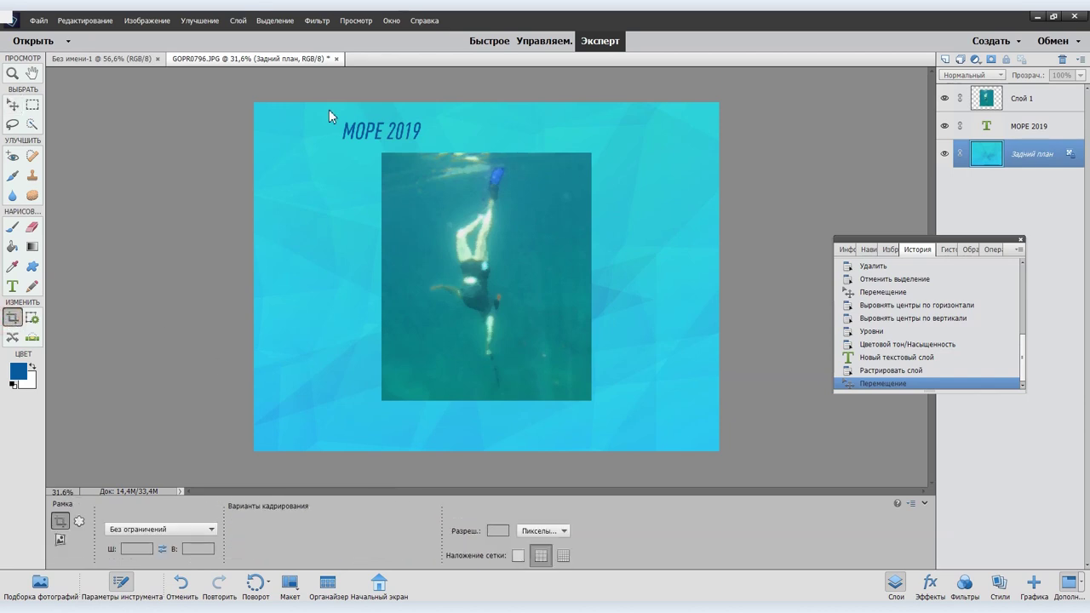
click(80, 521)
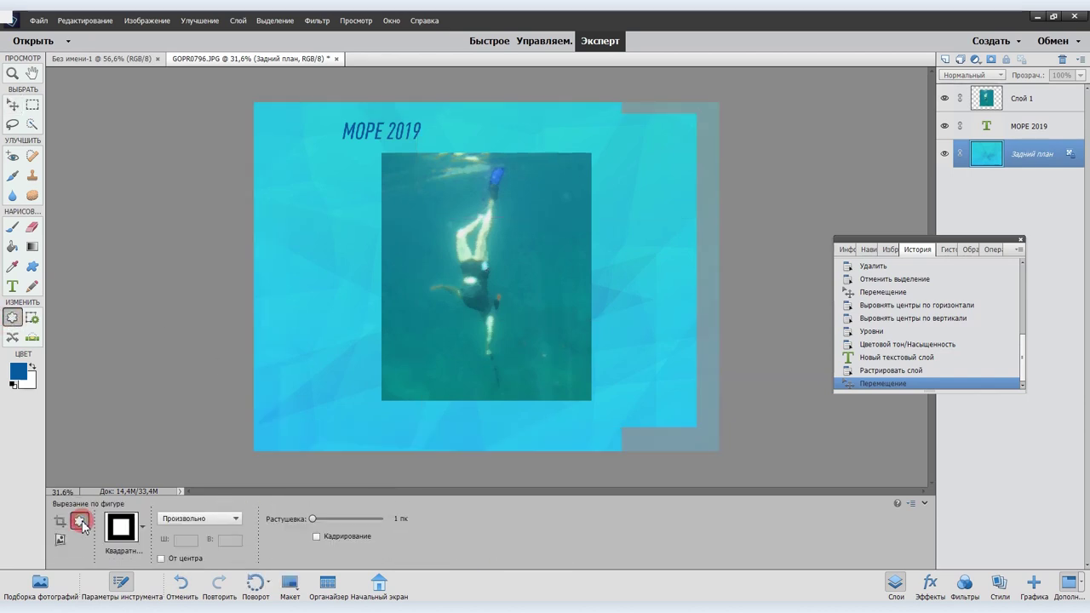
click(142, 527)
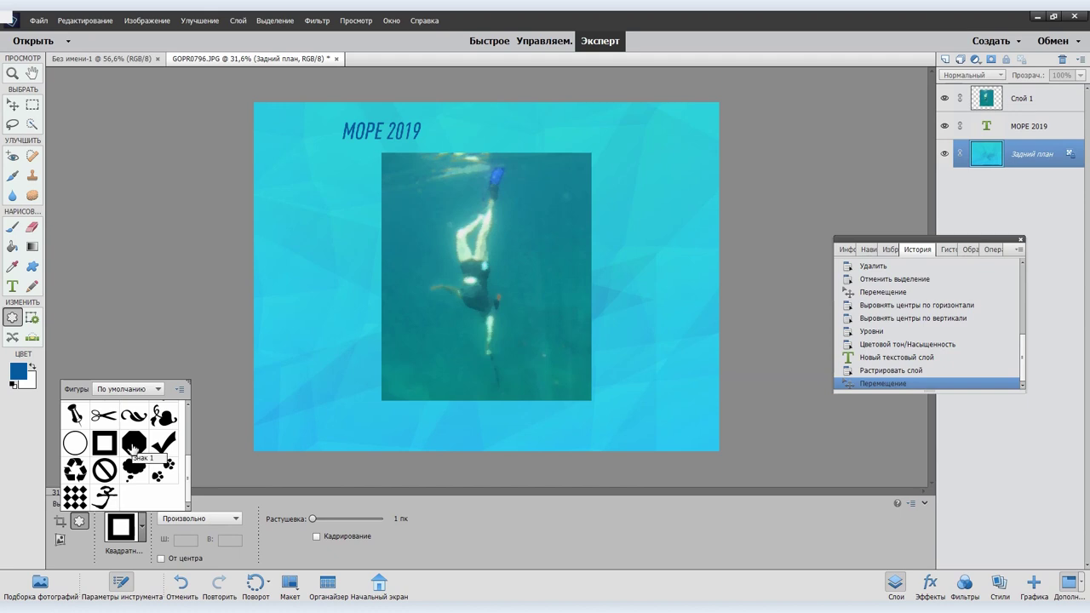
drag(330, 108, 660, 457)
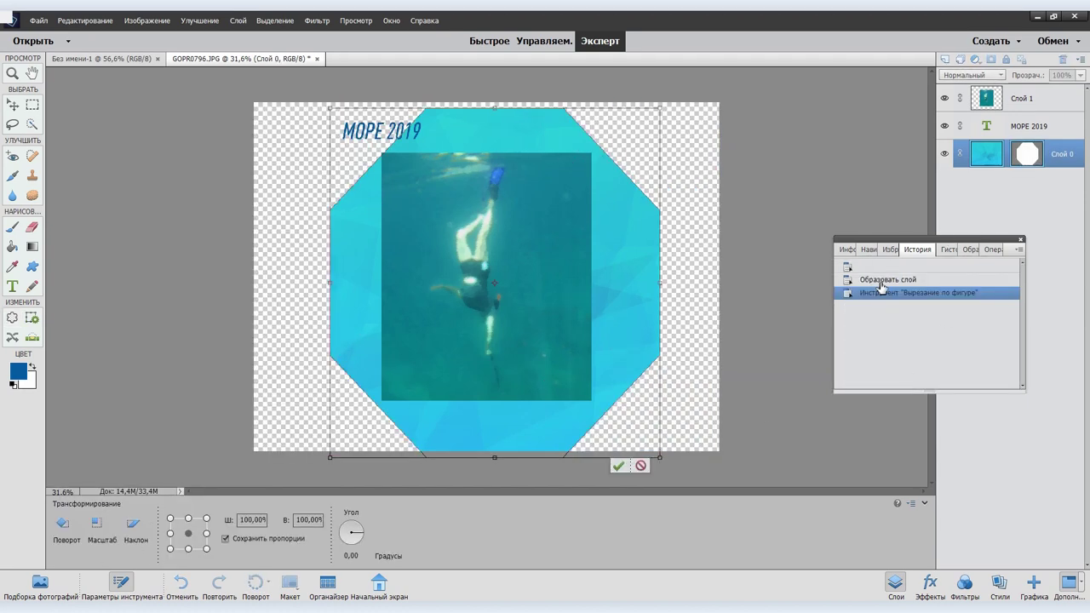
click(642, 467)
click(121, 527)
scroll(123, 451, up, 5)
drag(318, 124, 692, 439)
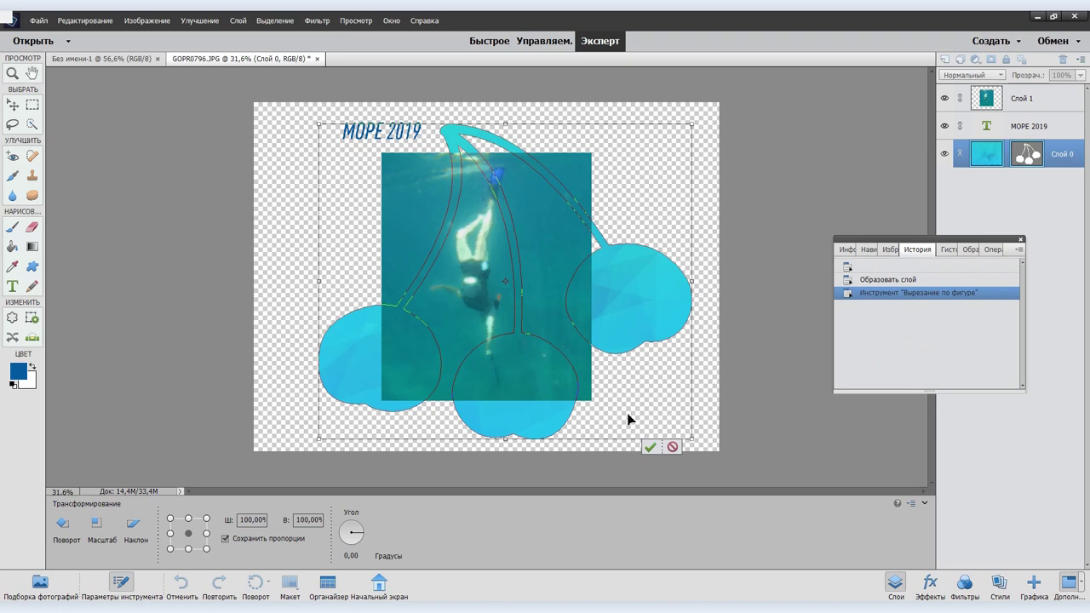
click(673, 447)
- Cut the background into a square shape stretched wider across the canvas
click(121, 527)
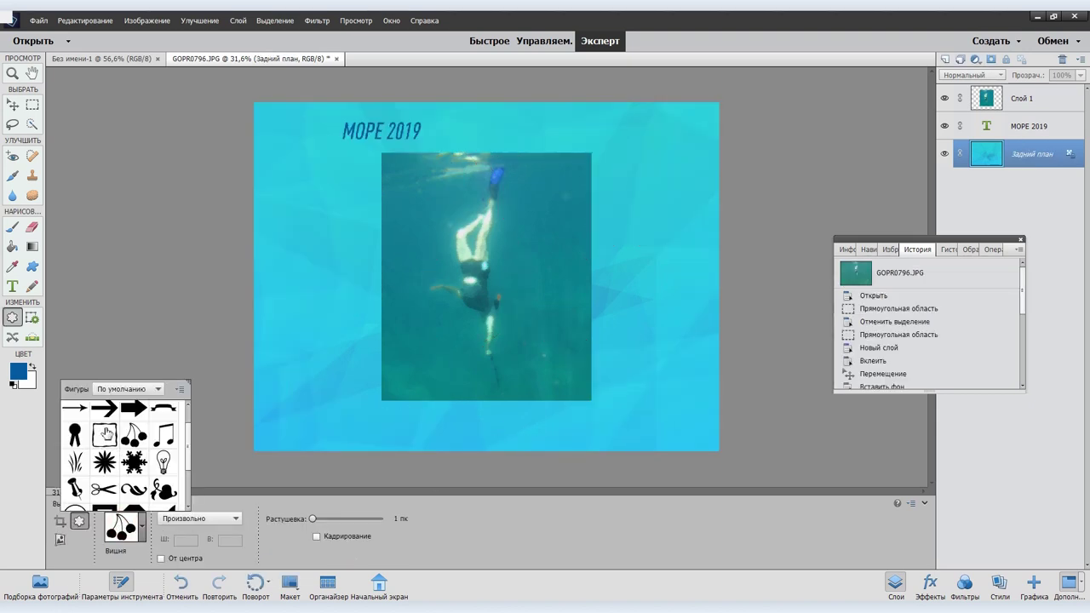
drag(324, 102, 669, 451)
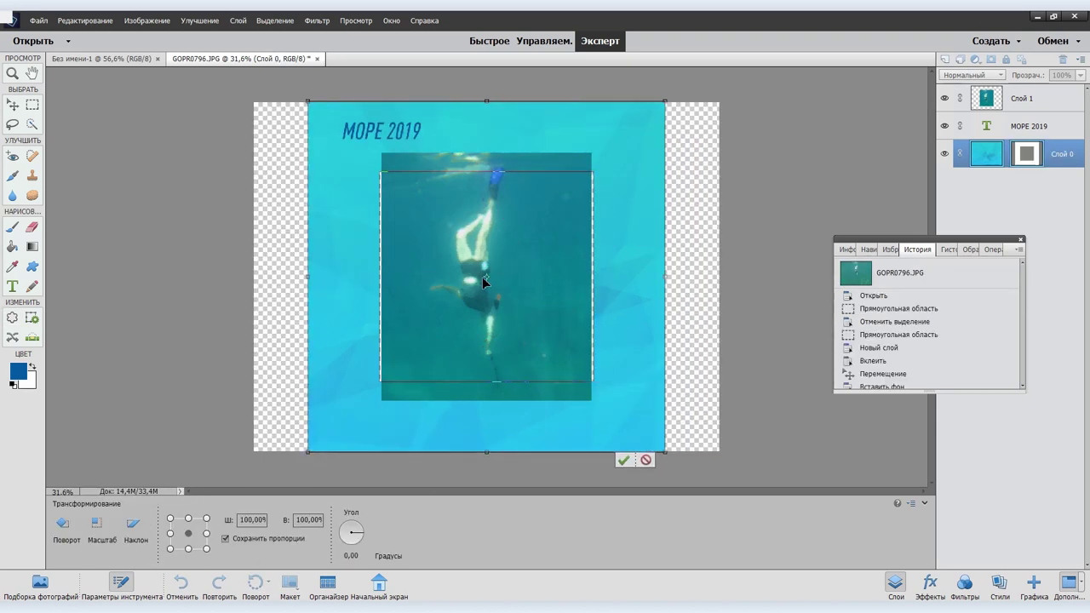
drag(312, 277, 285, 277)
click(651, 460)
- Add a new layer at the bottom and marquee a rectangle around the photo
key(v)
drag(489, 247, 499, 247)
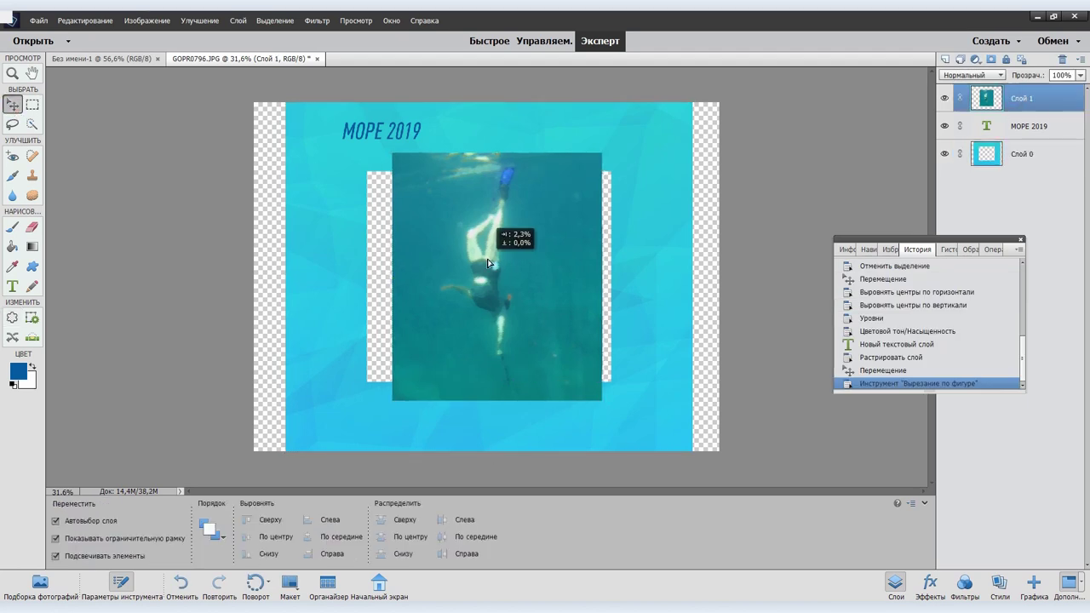
click(945, 59)
drag(1020, 104, 1022, 198)
key(m)
drag(342, 148, 634, 434)
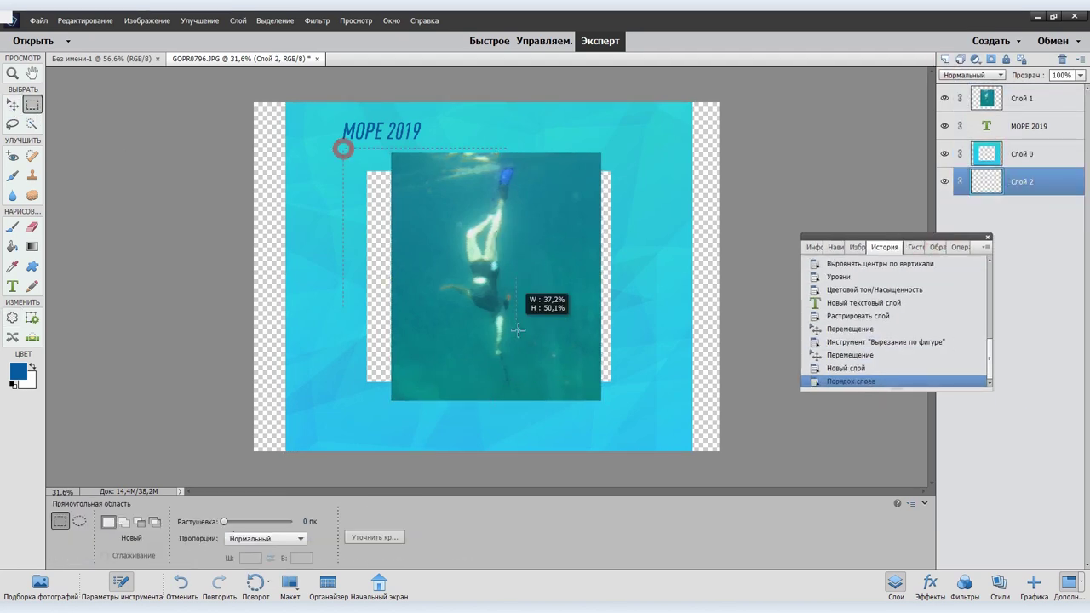
- Fill the strips beside the photo with bright orange, then deselect
click(18, 371)
drag(845, 247, 841, 262)
drag(802, 173, 804, 140)
click(937, 99)
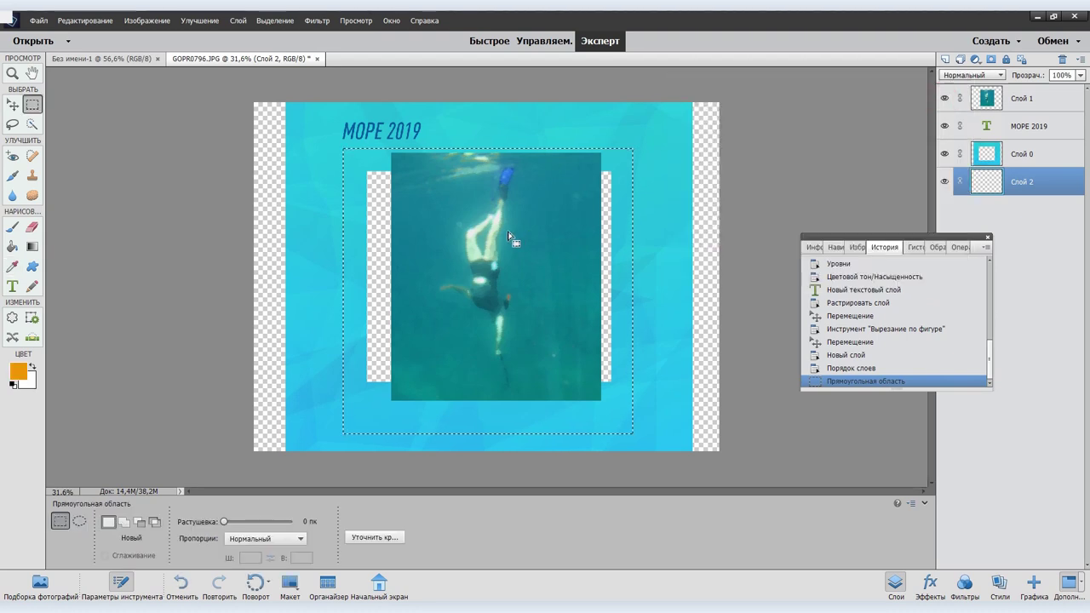
click(12, 246)
double_click(375, 254)
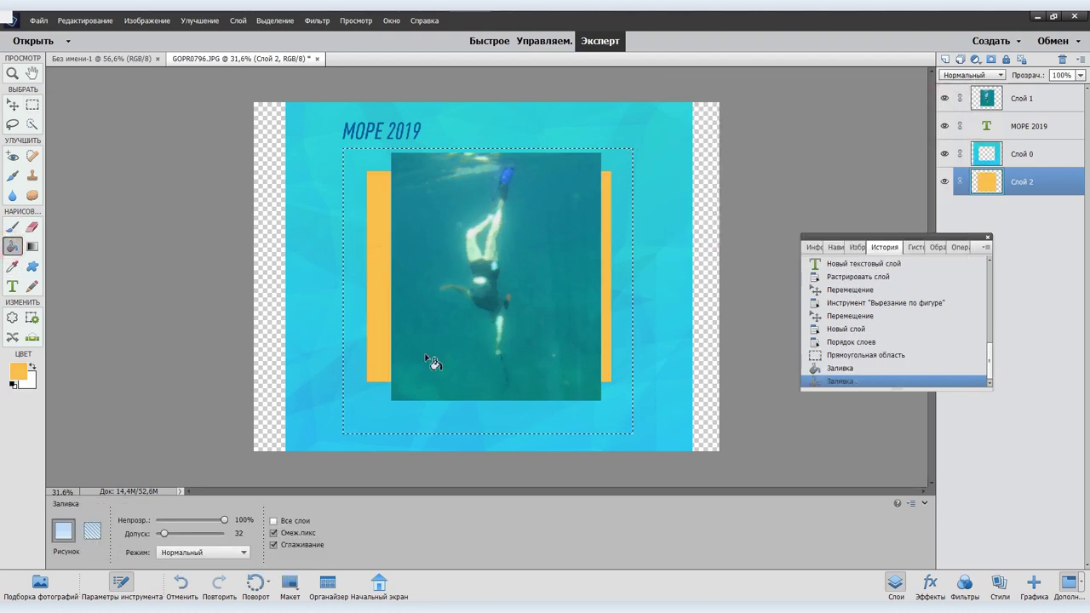
key(ctrl+d)
- Crop the image to the blue square, removing the transparent edges
click(12, 316)
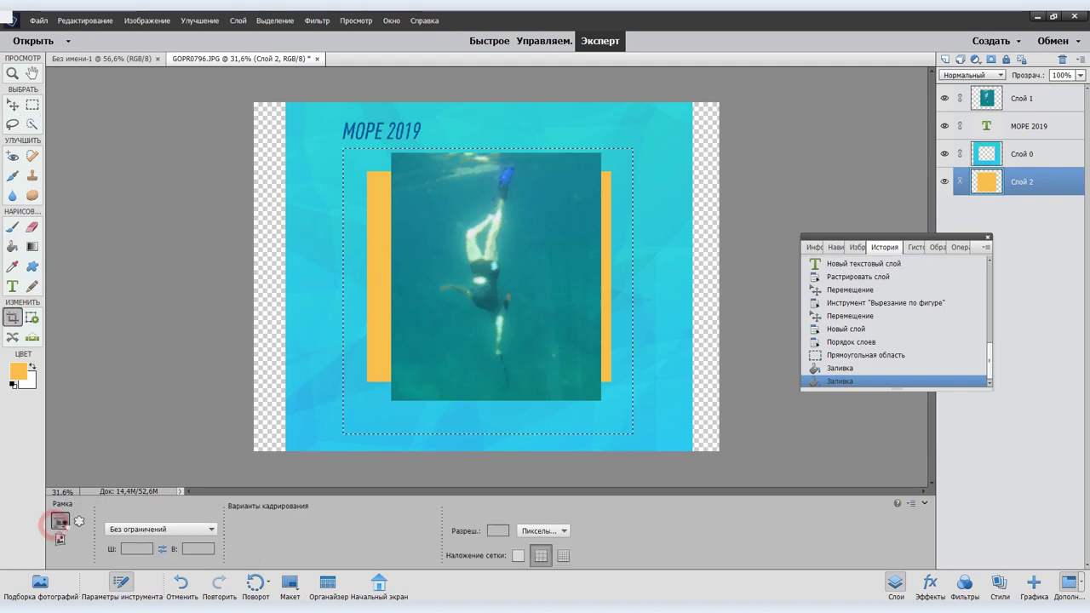
drag(491, 122, 490, 102)
drag(700, 275, 673, 275)
key(Return)
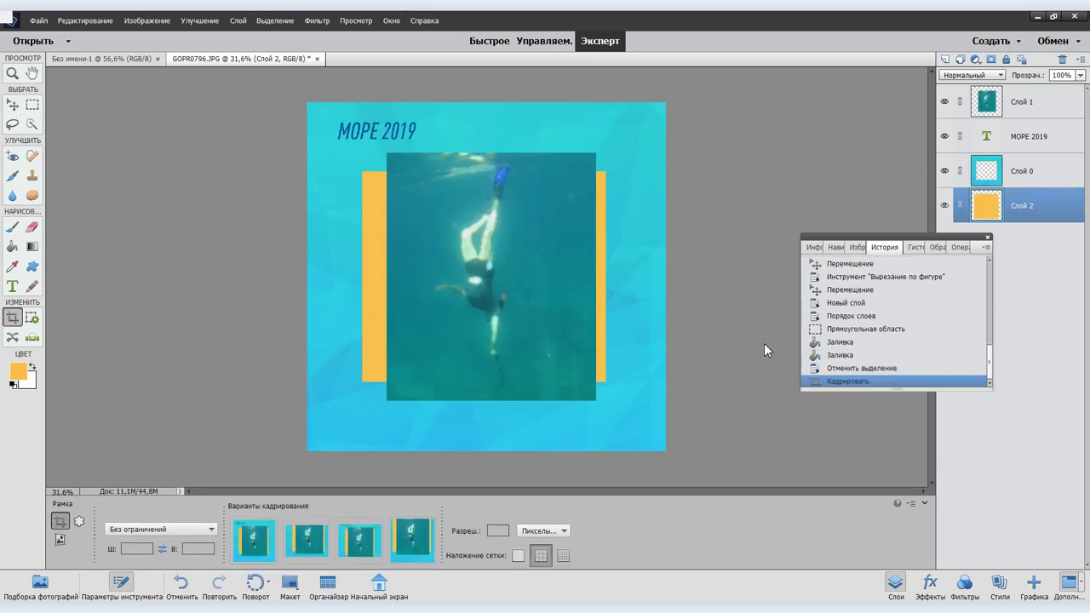
- Save the design as море 2019.psd
click(35, 21)
click(70, 120)
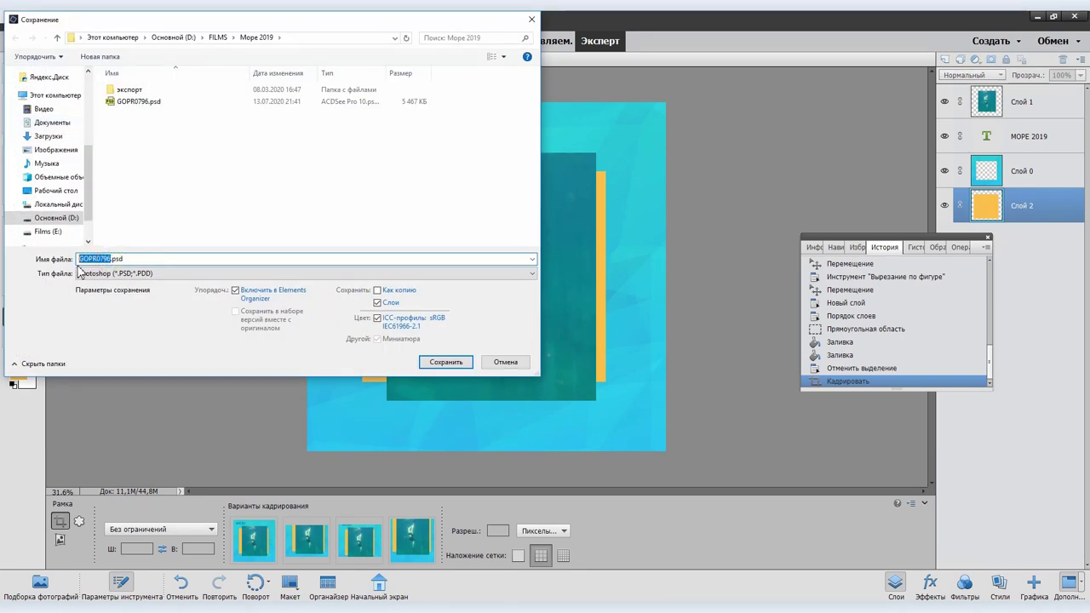
text(9)
key(Return)
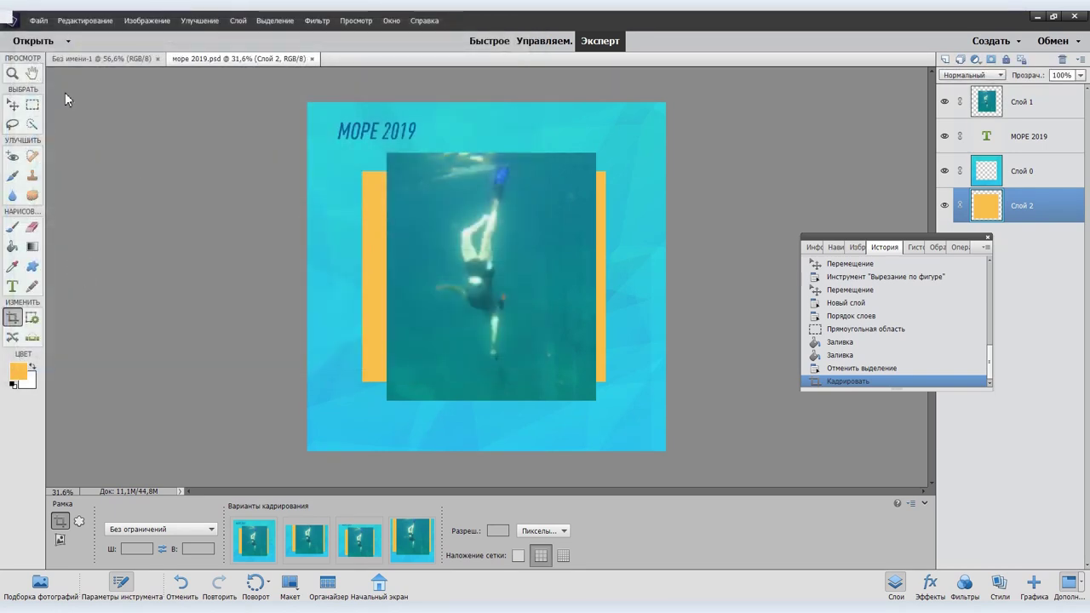
- Reopen Save As to check the file type list, then cancel without saving
click(35, 21)
click(70, 124)
click(180, 274)
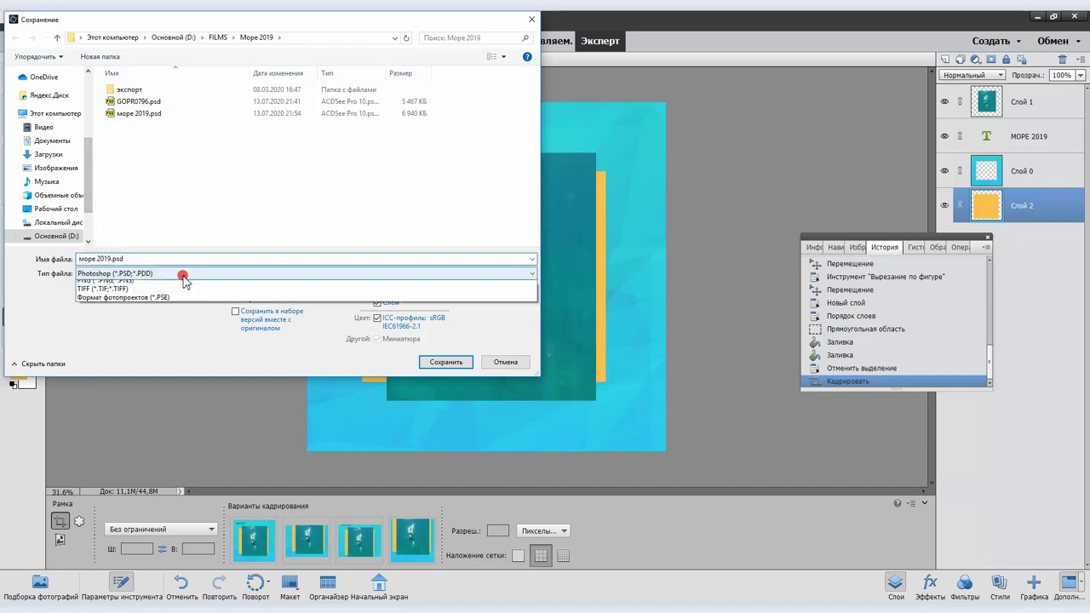
key(Escape)
key(Escape)
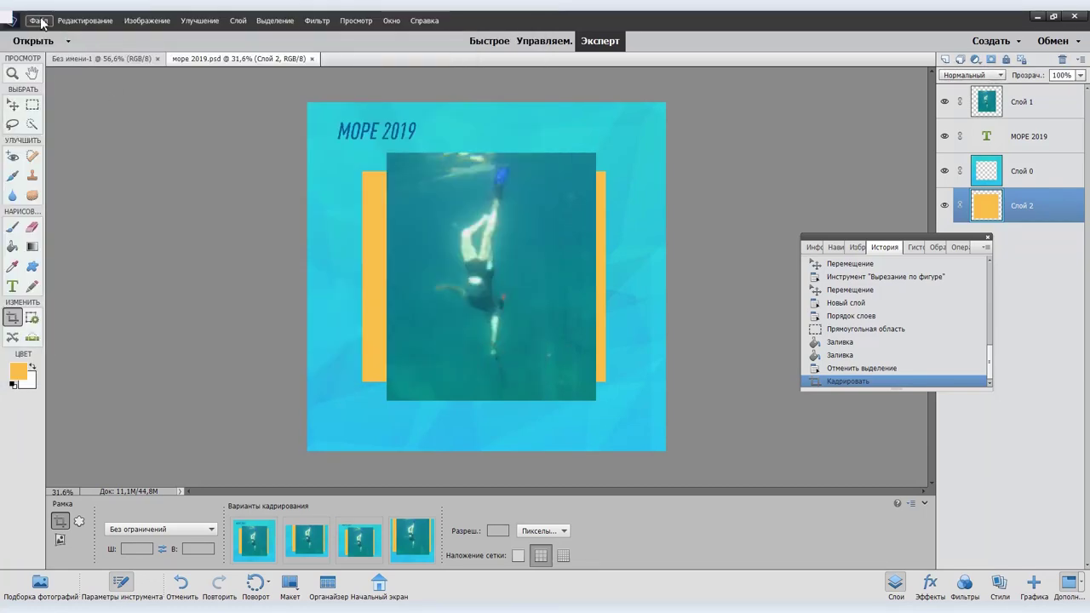
- Export a JPEG copy via Save for Web, accepting the special-characters warning
click(39, 21)
click(76, 136)
click(705, 143)
click(685, 162)
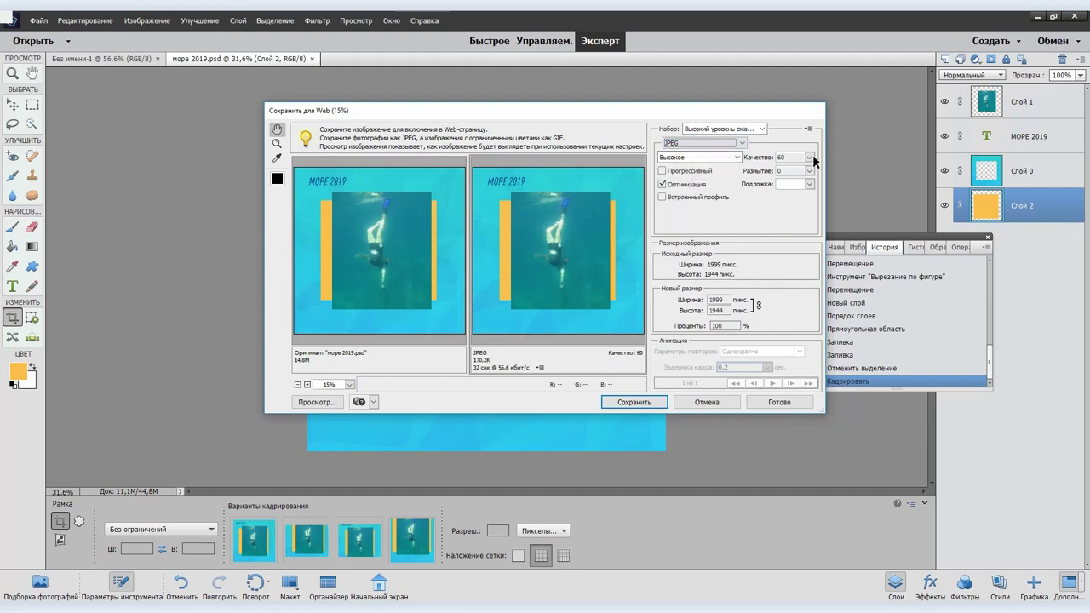
click(648, 398)
click(569, 351)
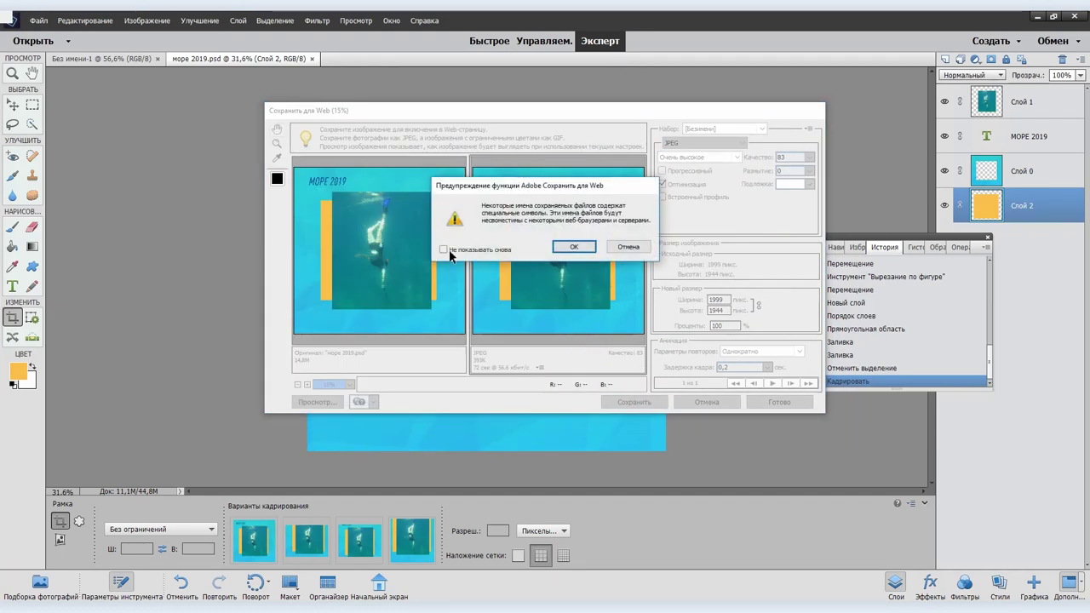
click(564, 247)
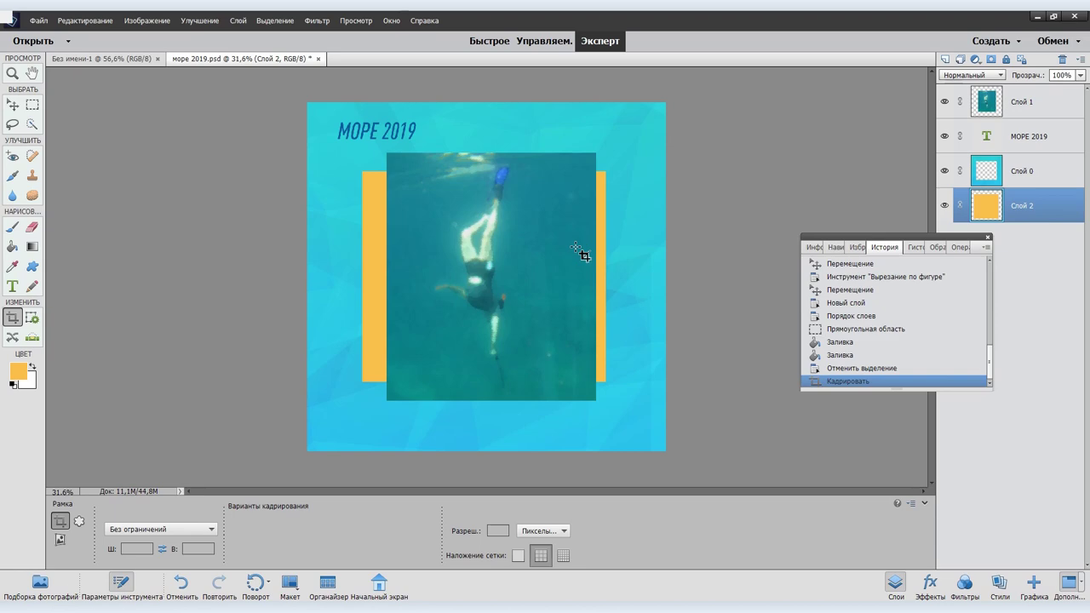